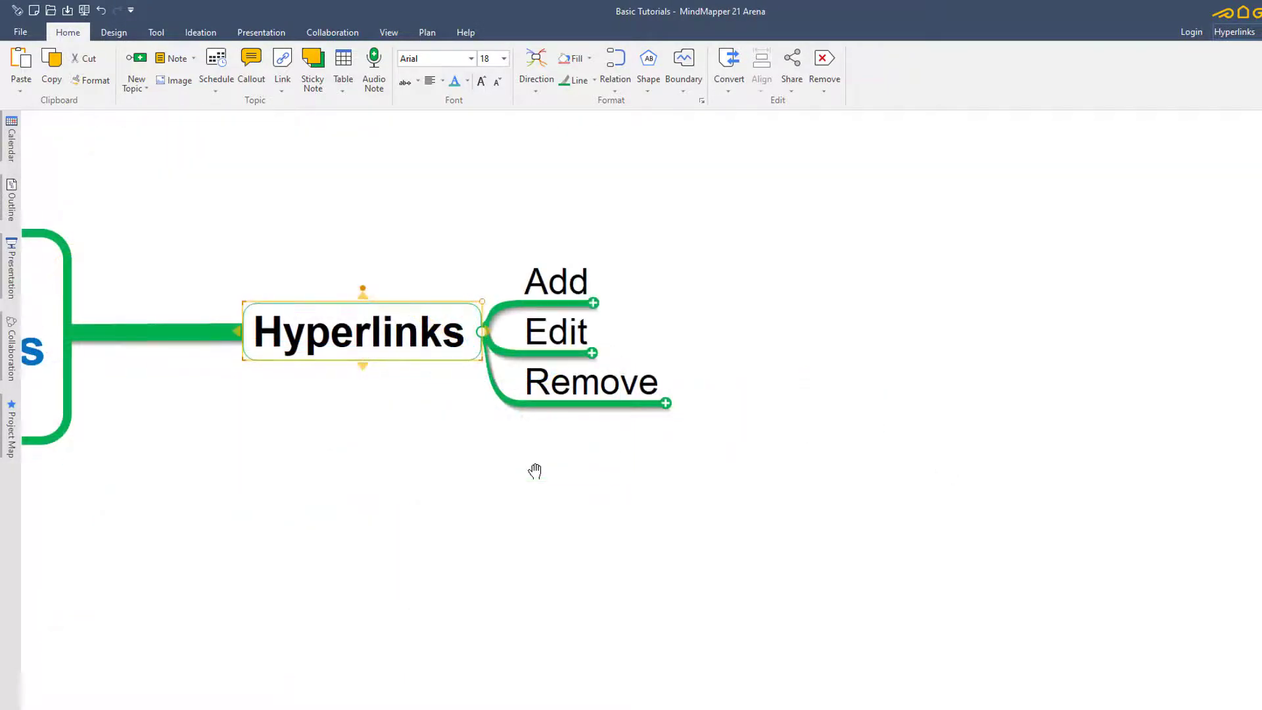
- Select Add and expand it to show Main Menu, Right Menu and CTRL + H
left_click(554, 297)
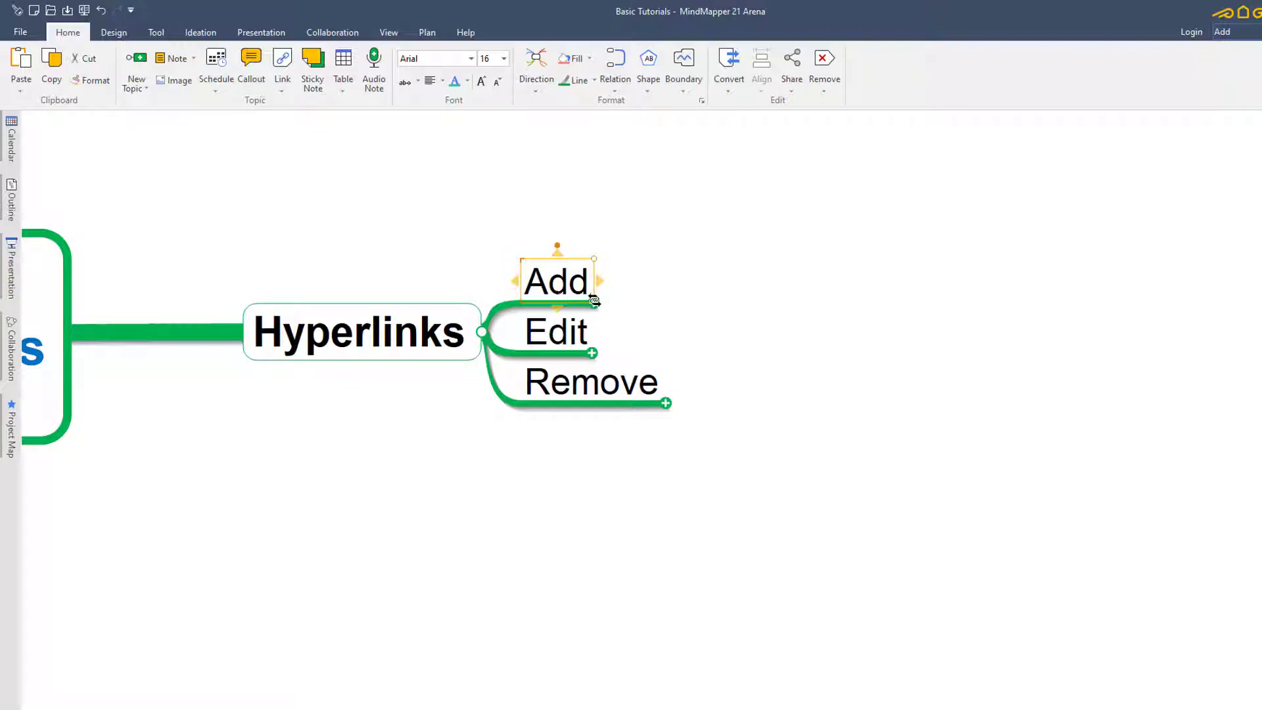
left_click(594, 301)
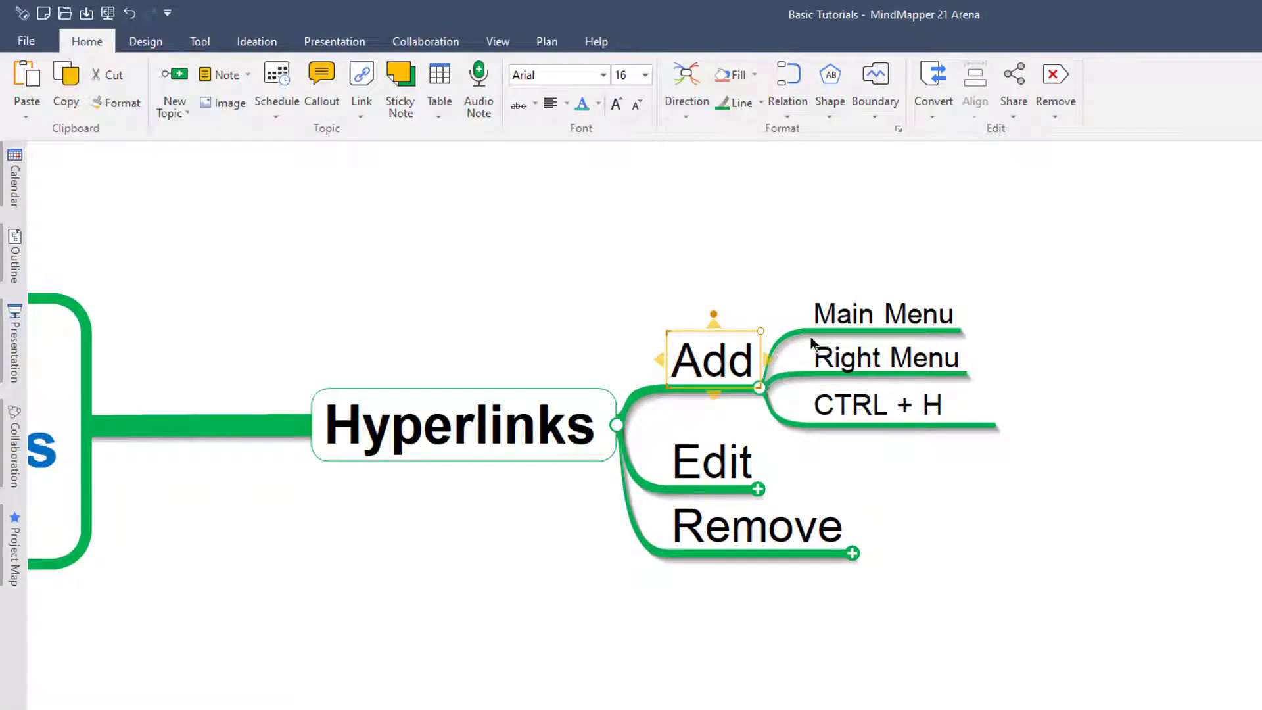
left_click(910, 317)
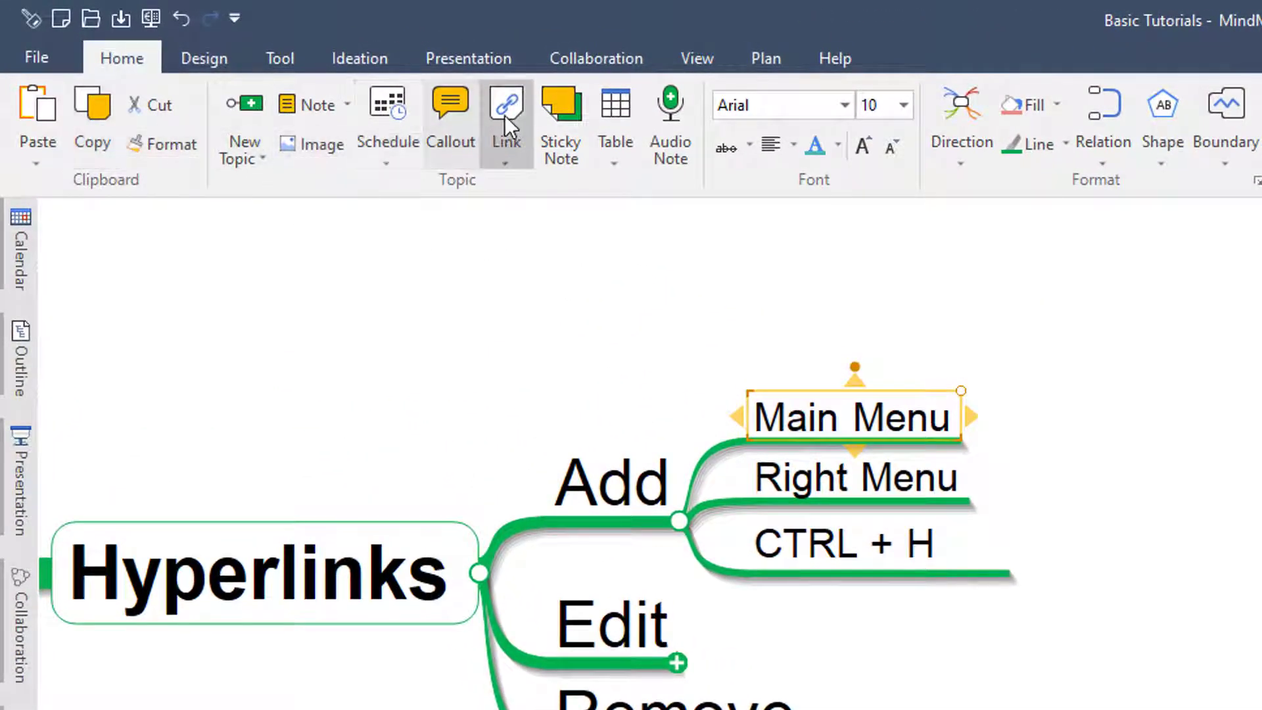
left_click(515, 160)
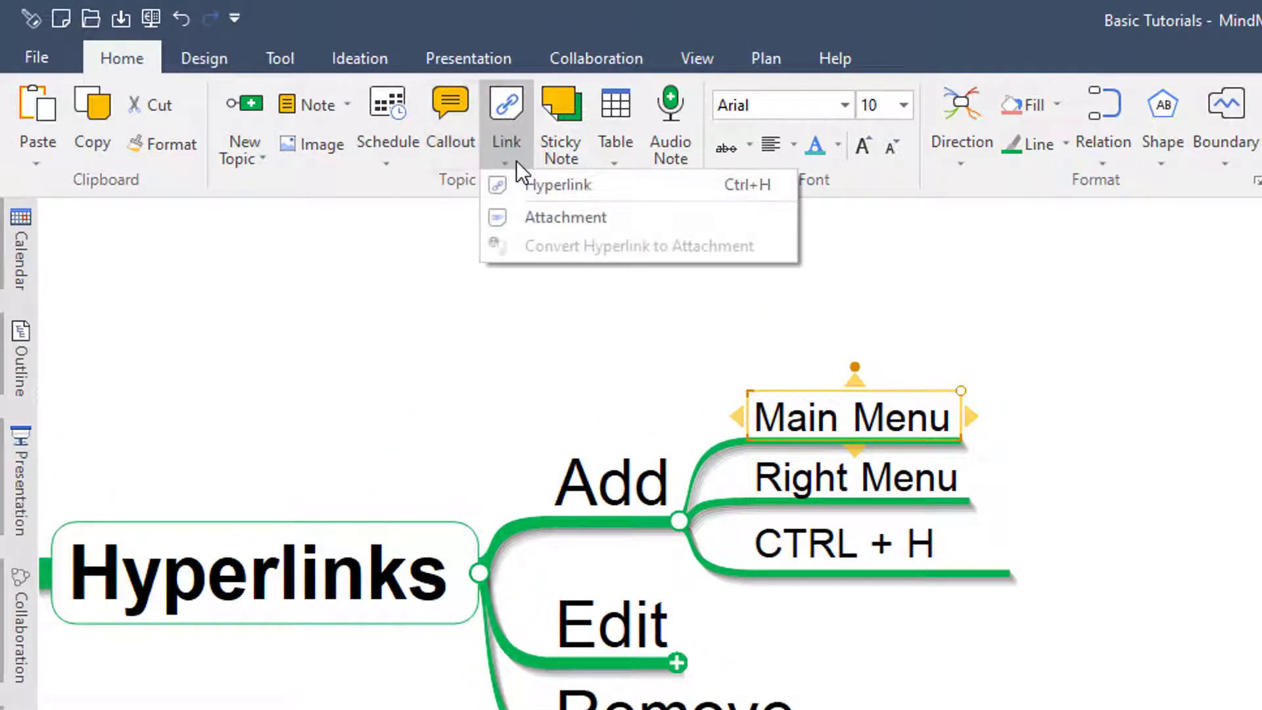
left_click(580, 184)
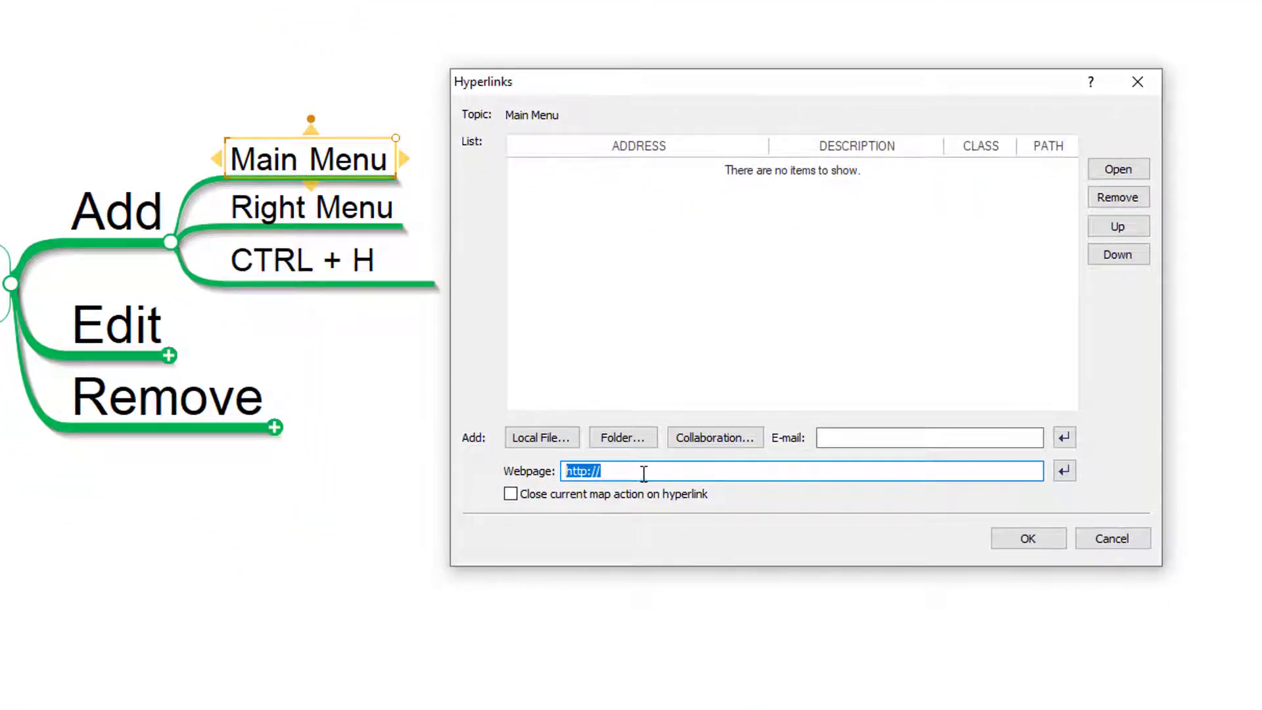
left_click(641, 474)
type("www.Biggerplate.com")
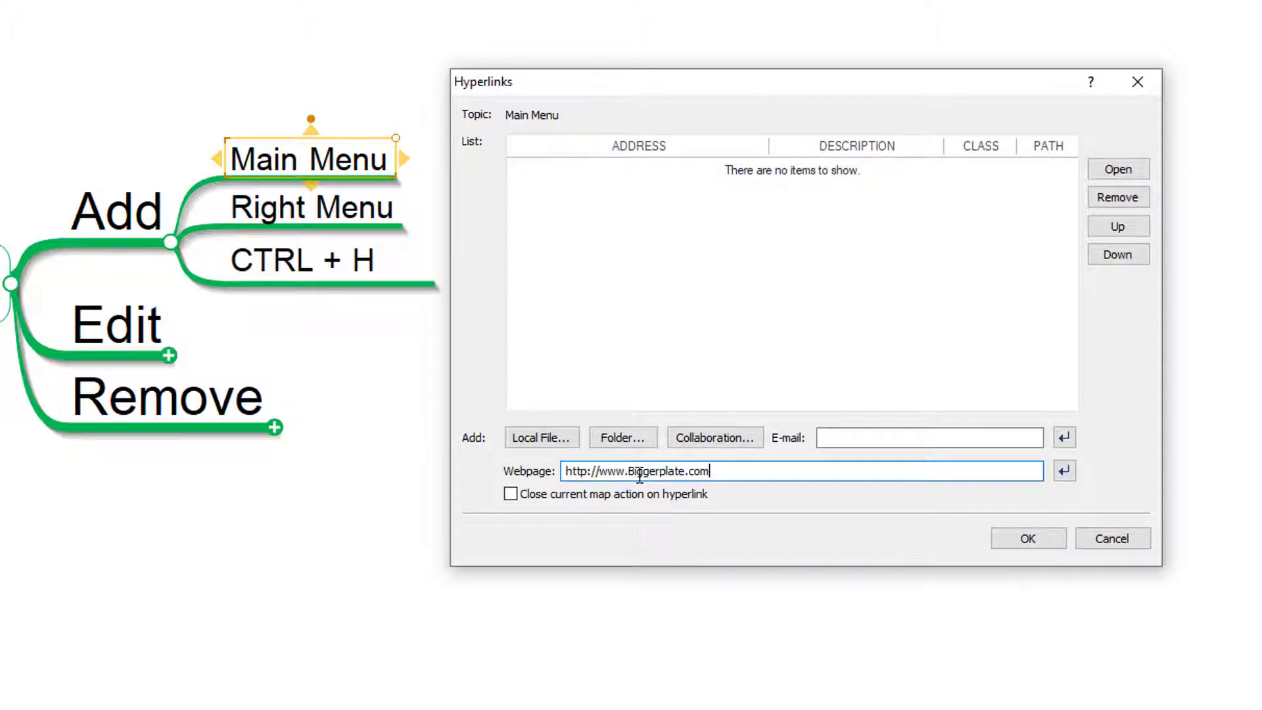
left_click(1017, 547)
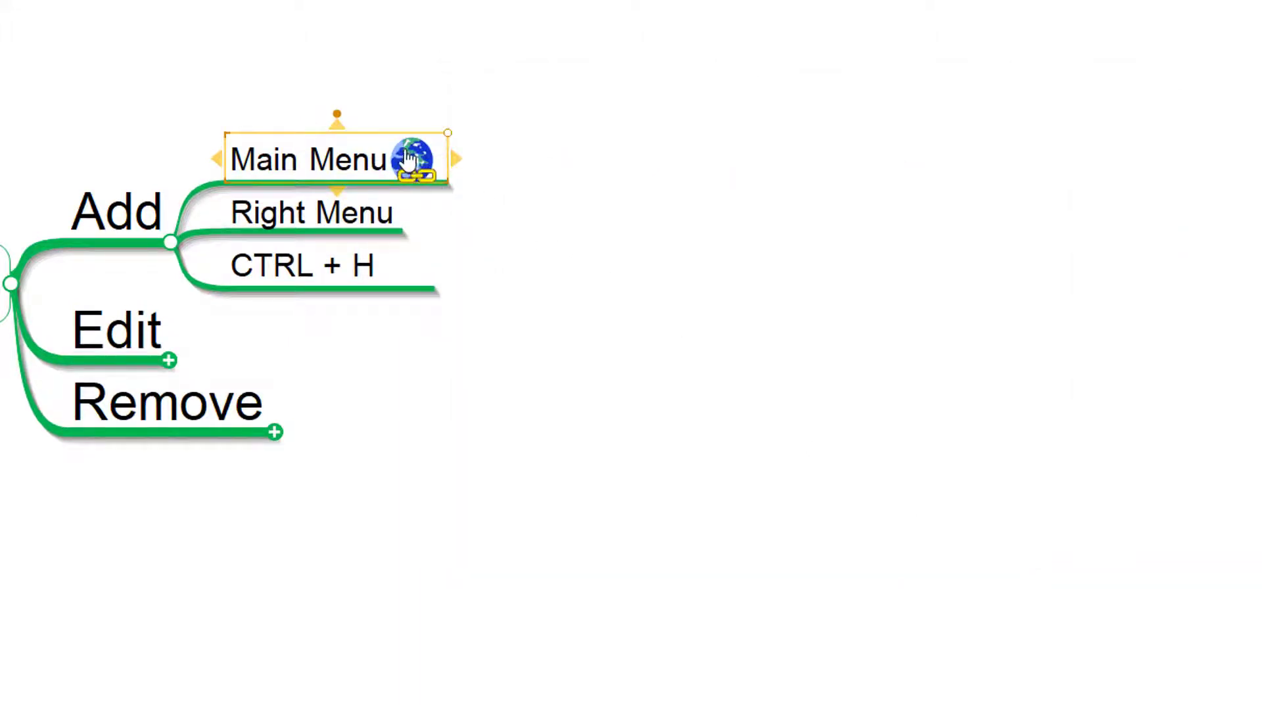
- Test the Main Menu link opens the Biggerplate site, then minimize the browser
mouse_move(410, 162)
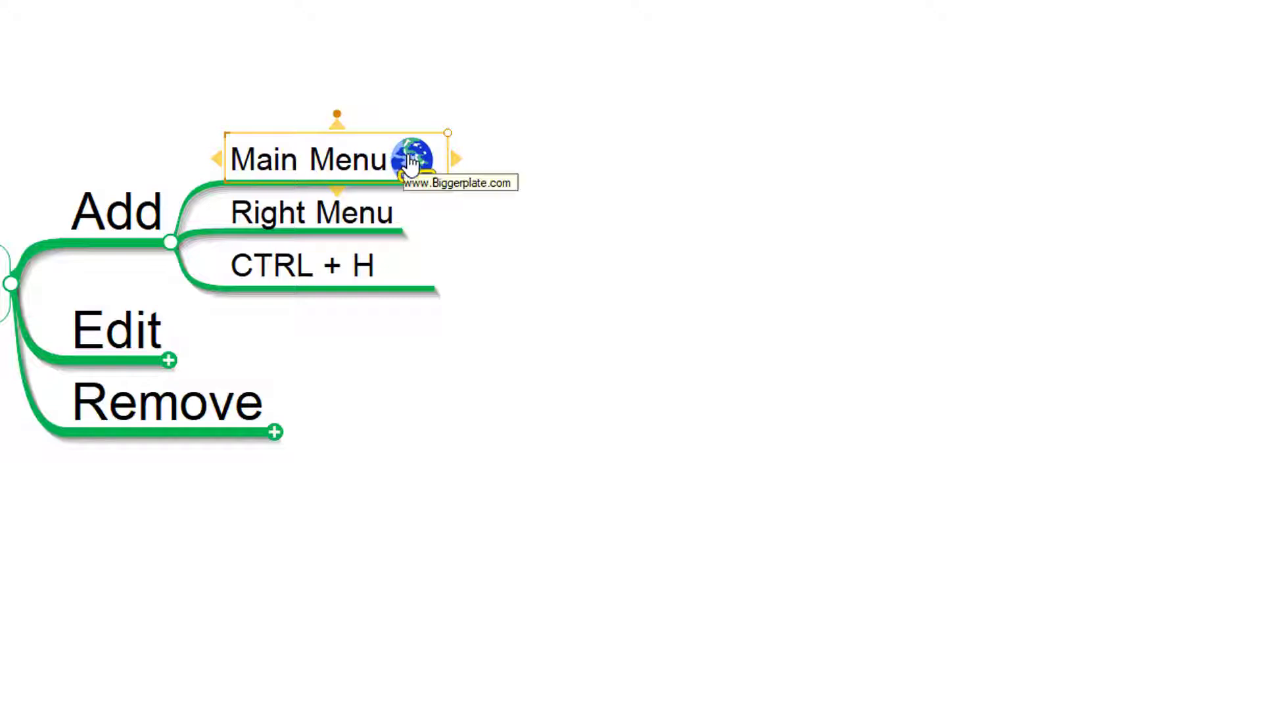
left_click(409, 158)
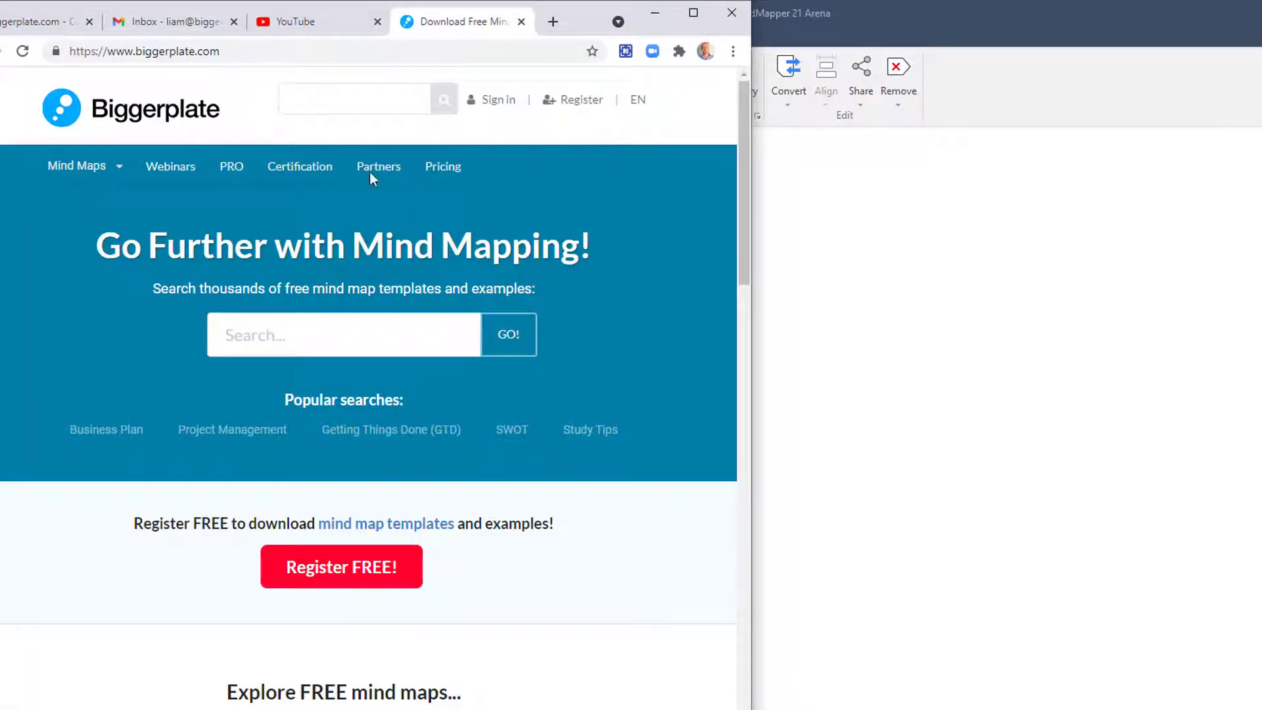
left_click(655, 24)
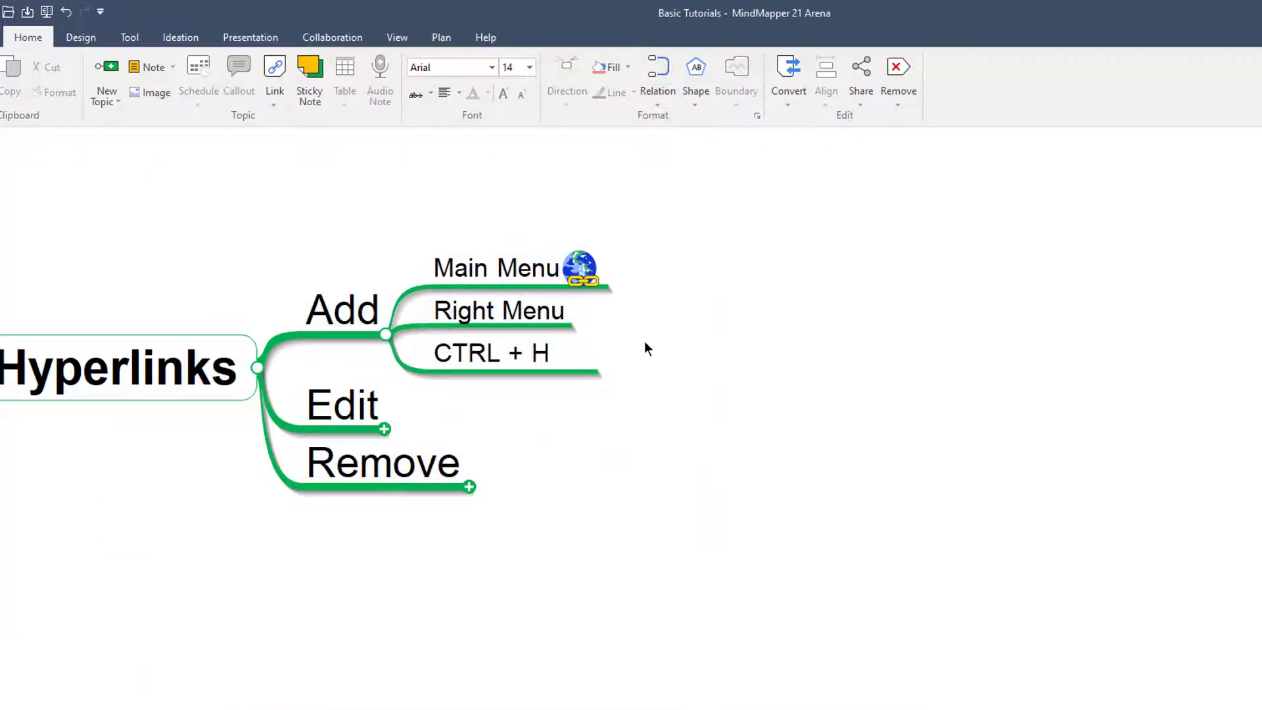
left_click(508, 322)
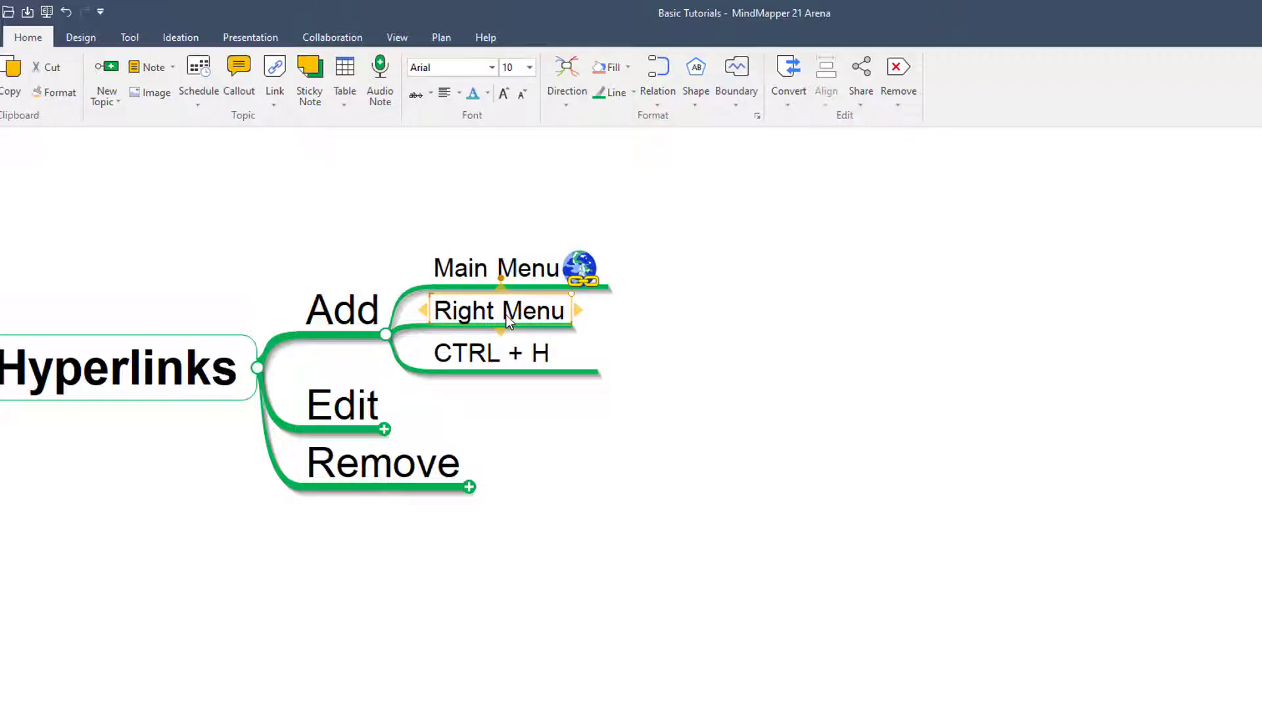
left_click_drag(697, 382, 1046, 372)
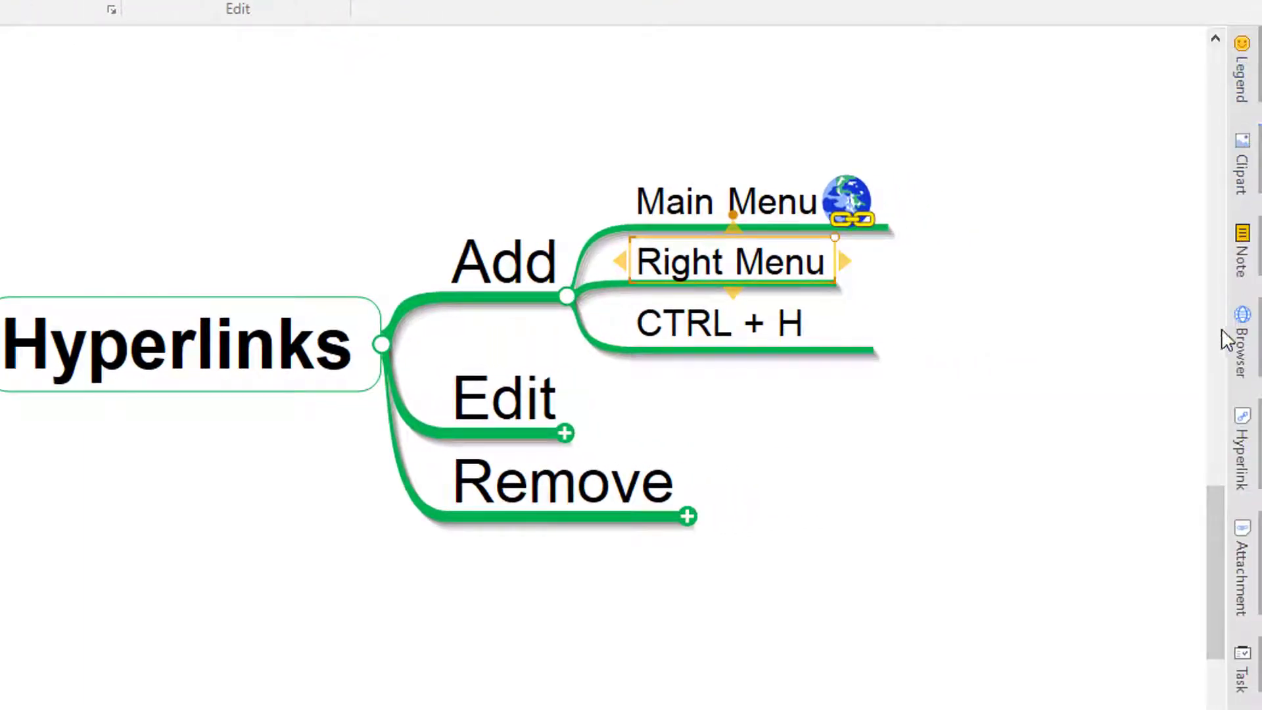
left_click(1247, 477)
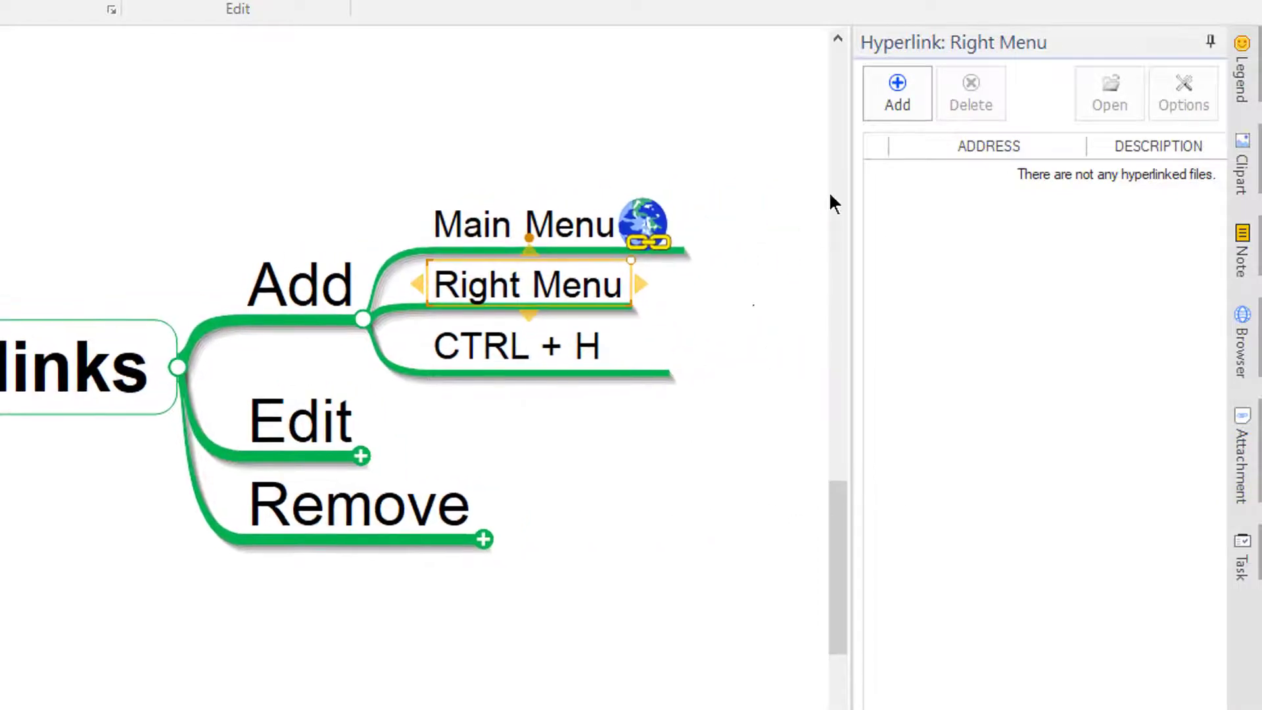
left_click(909, 116)
left_click(1038, 242)
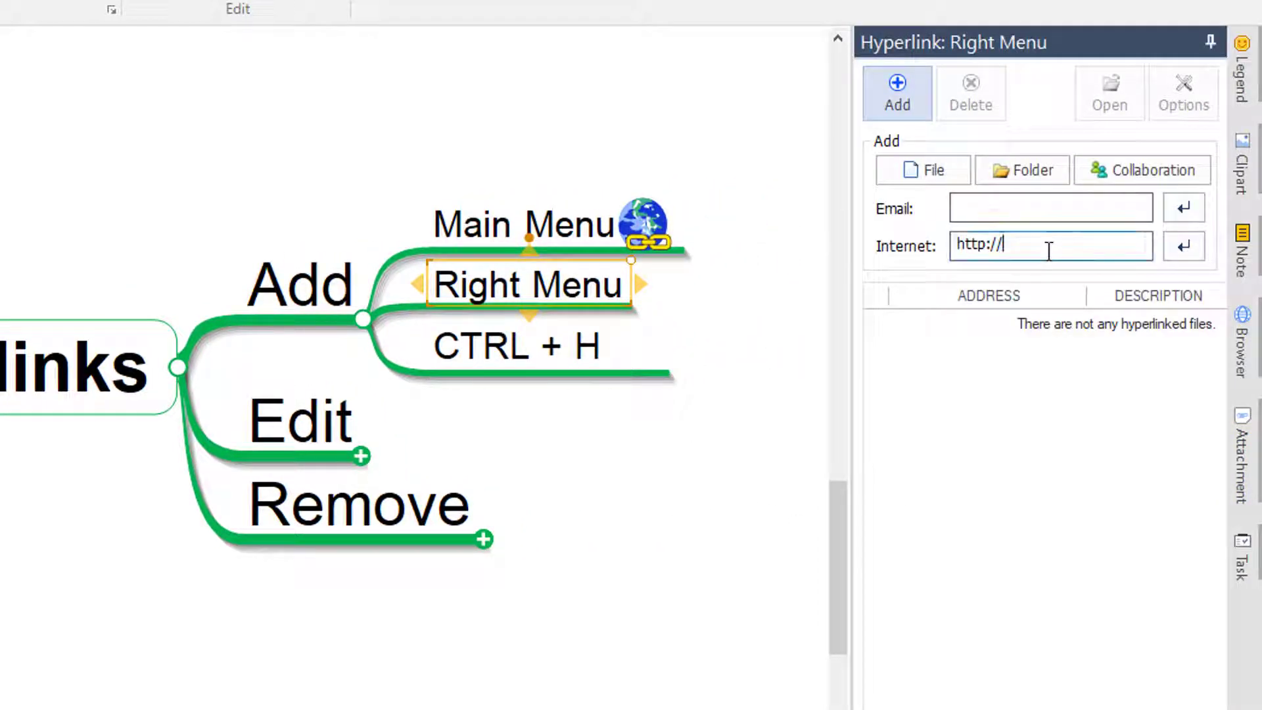
type("www.hB")
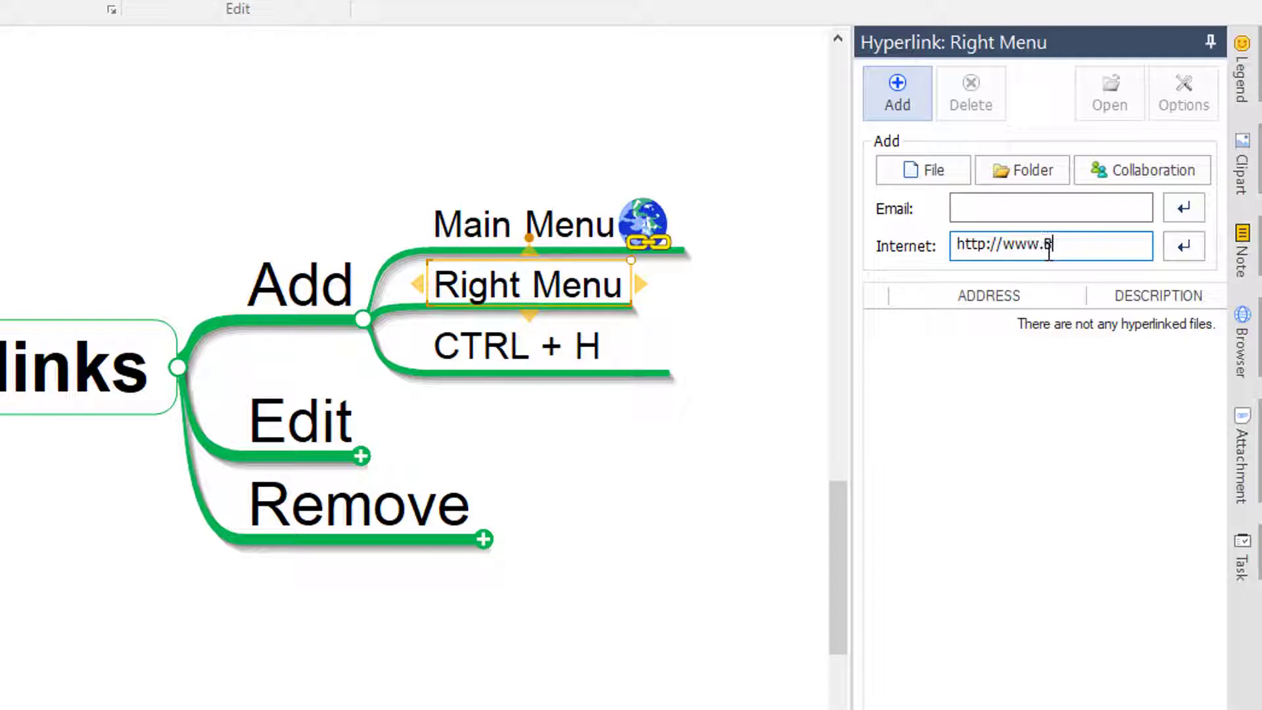
type("iggerplate.com")
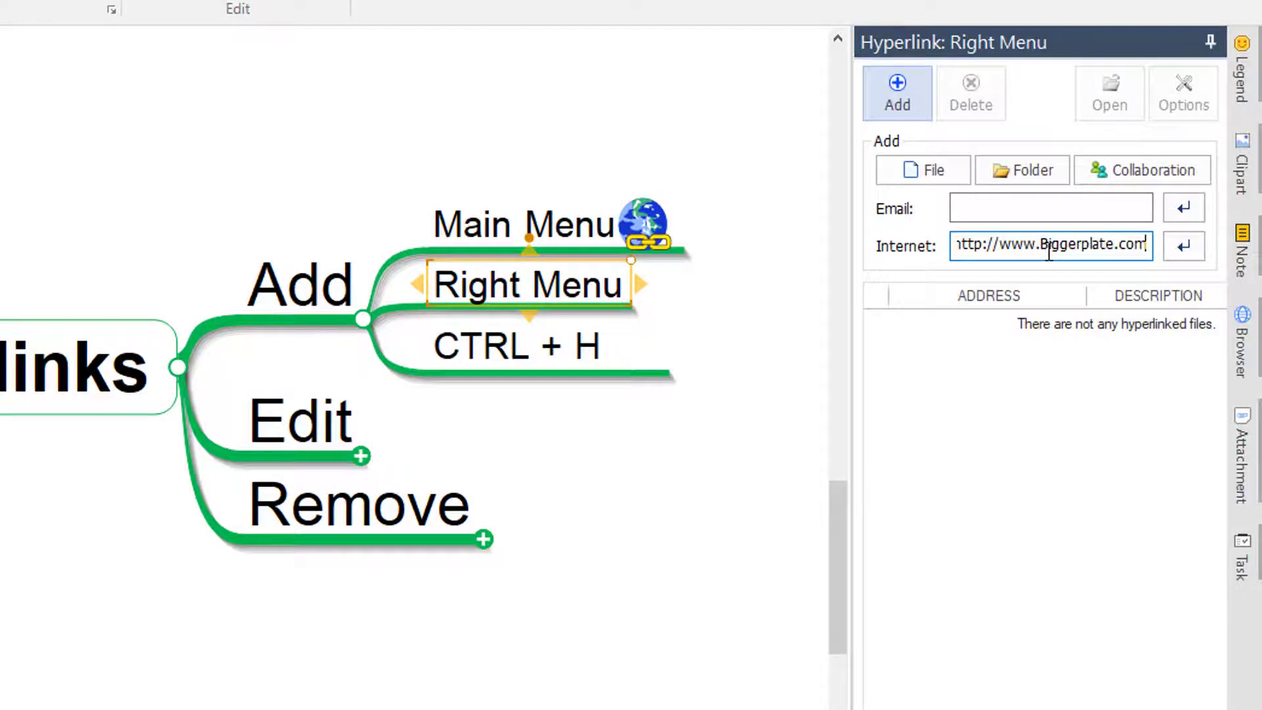
key("Return")
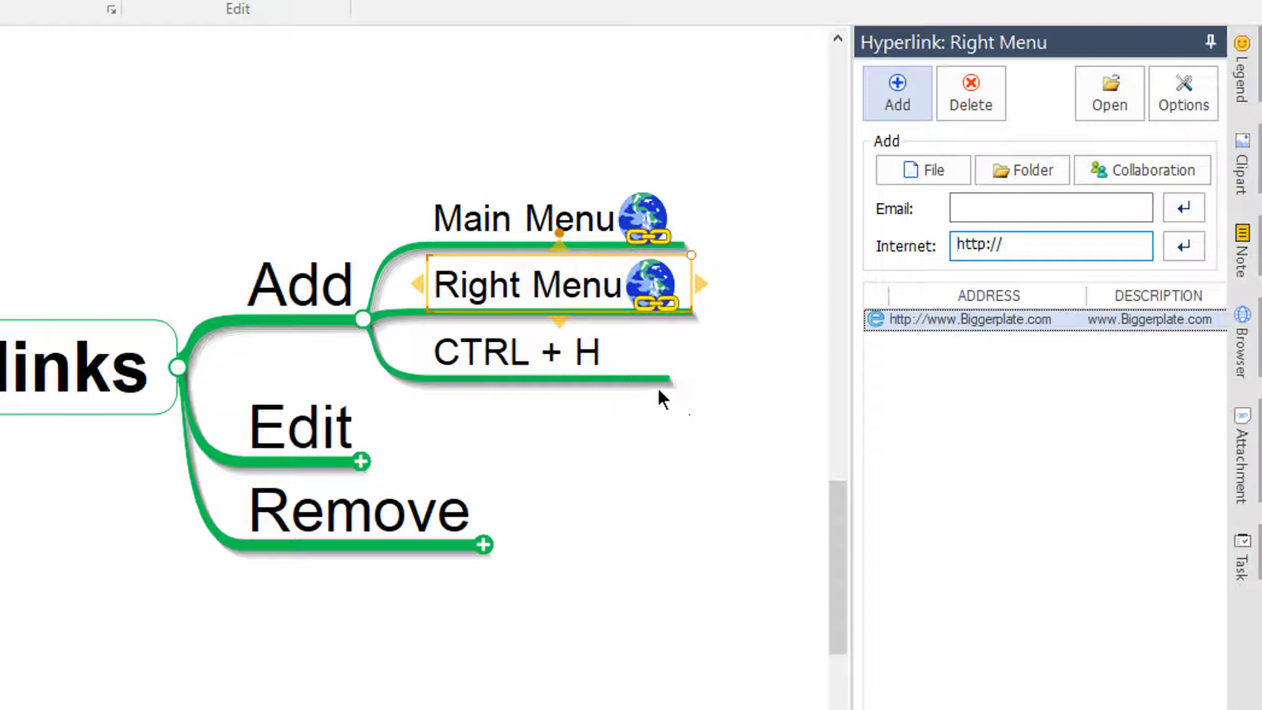
left_click(578, 365)
left_click(1211, 42)
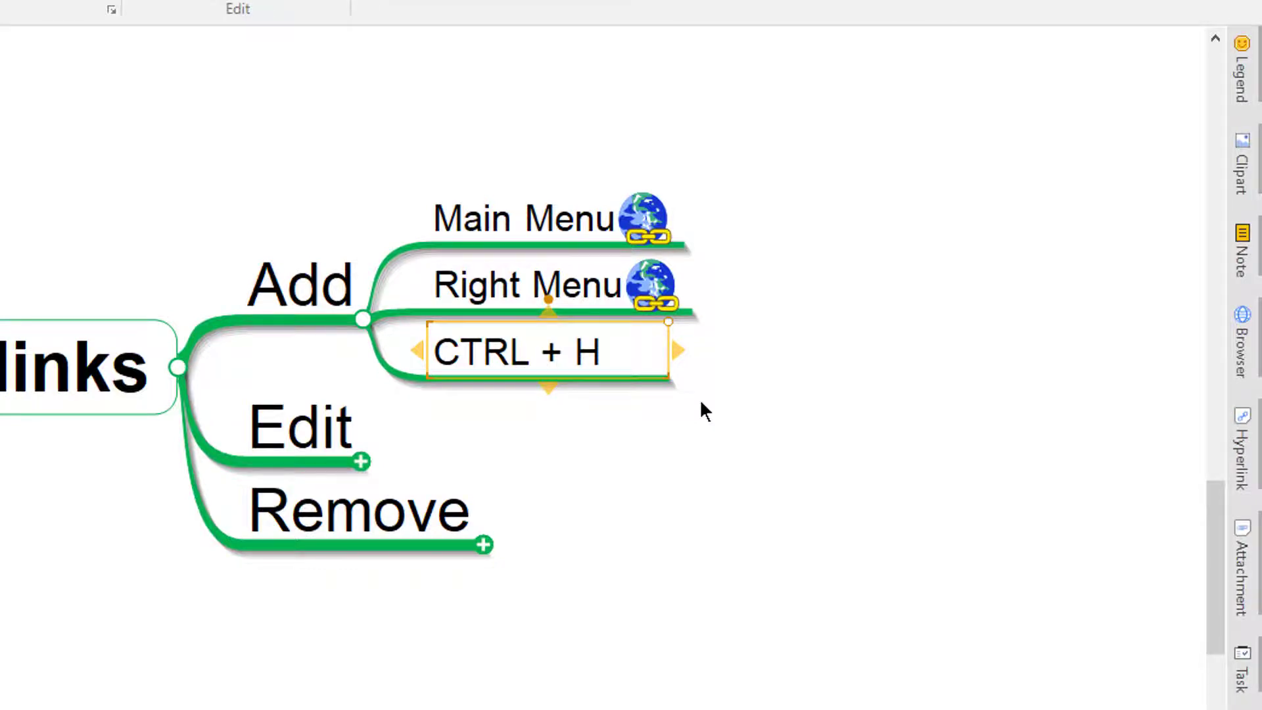
key("ctrl+h")
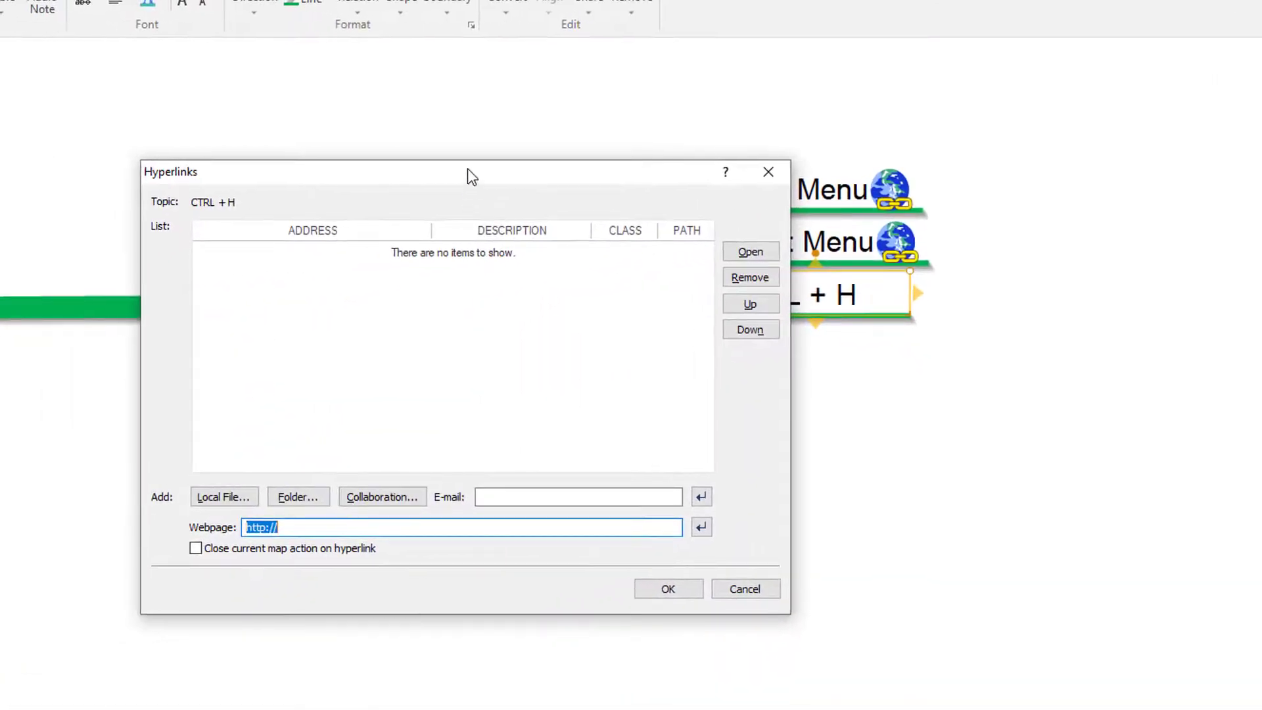
left_click_drag(467, 169, 329, 140)
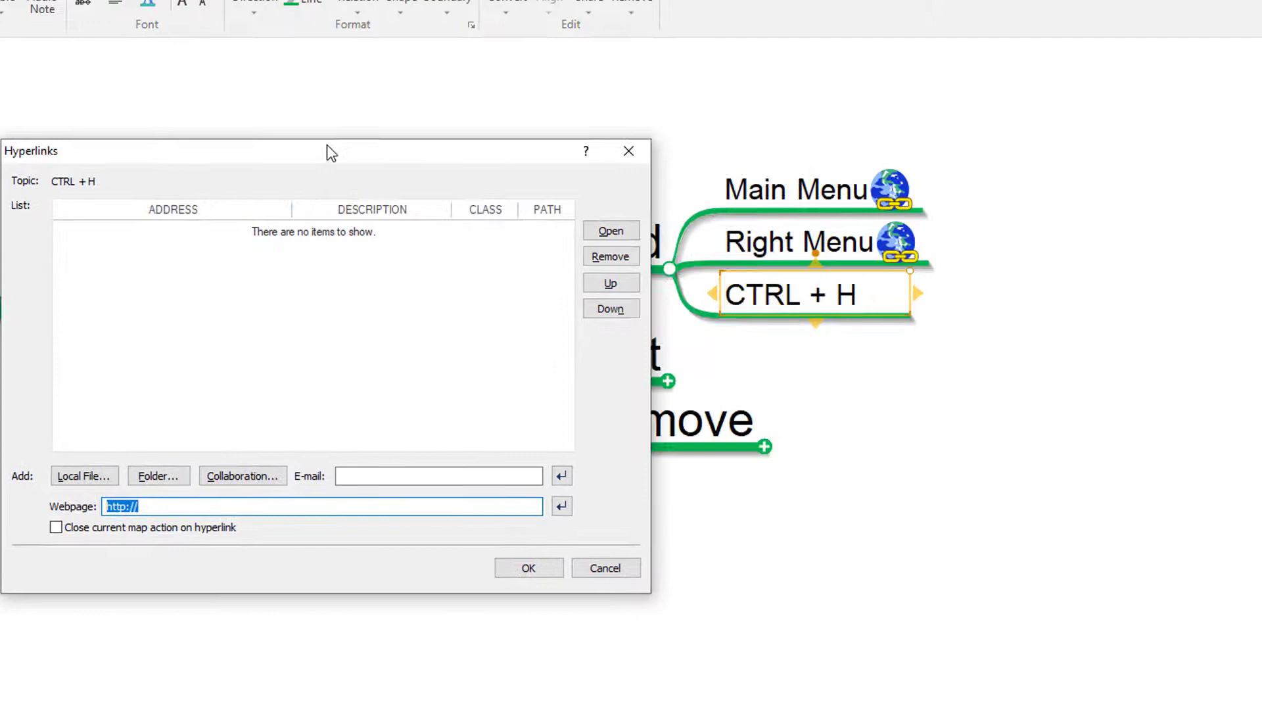
left_click(194, 498)
type("www")
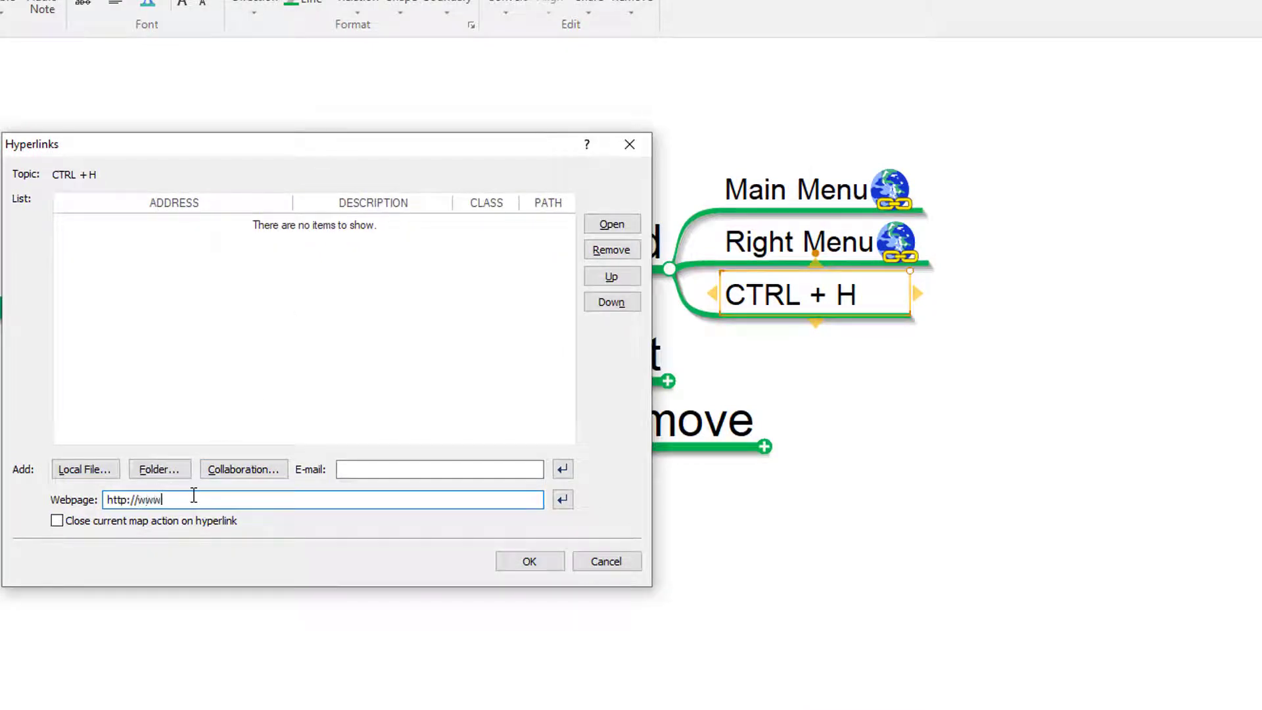
type(".MindMapper.com")
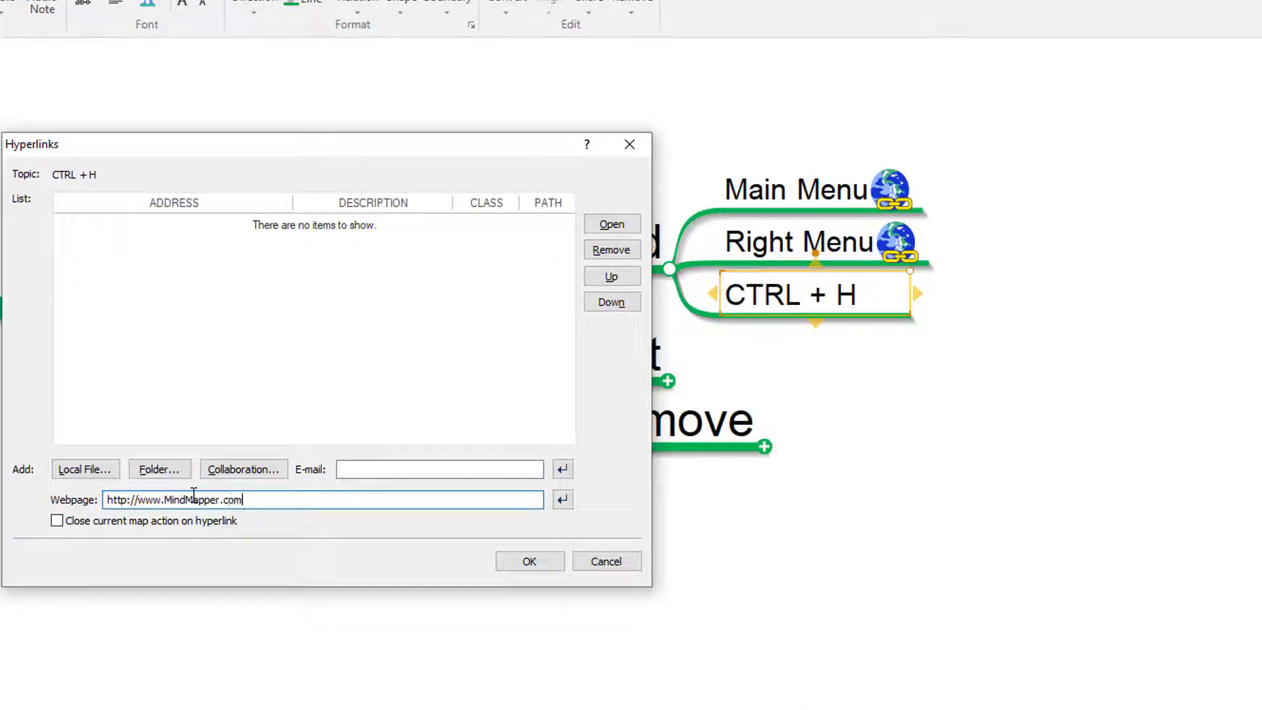
key("Return")
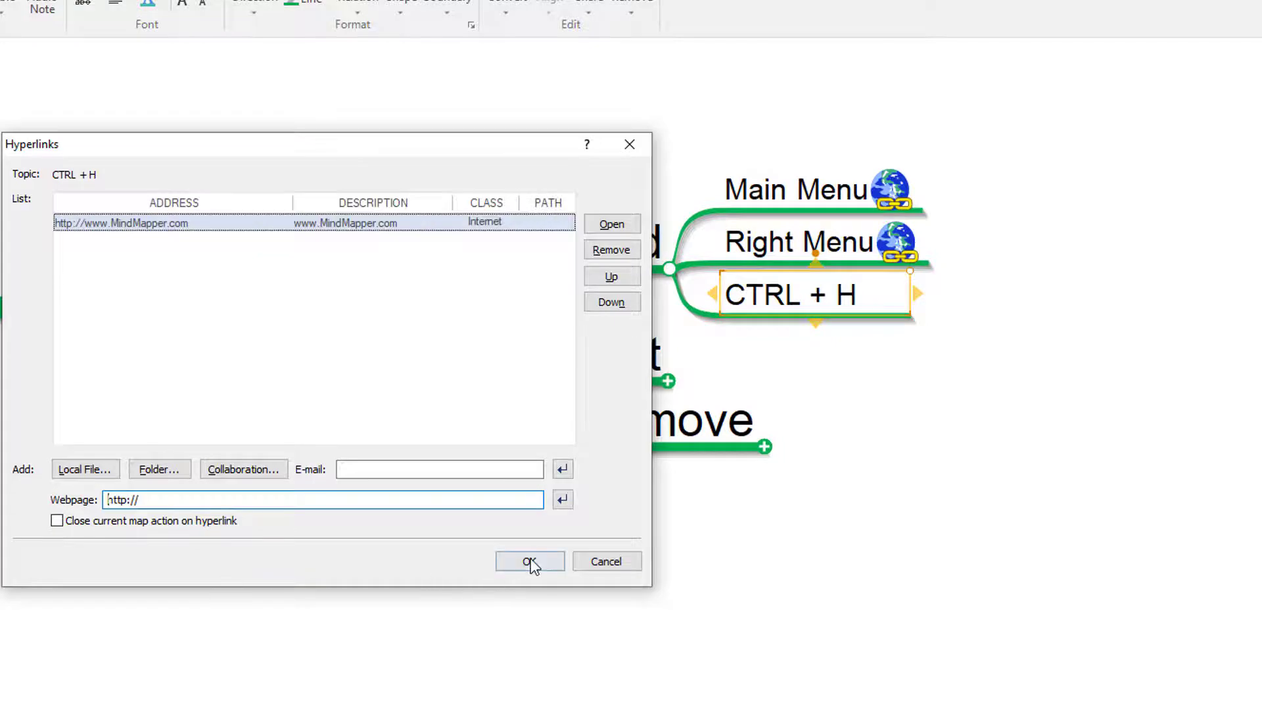
left_click(530, 562)
- Select the three Add subtopics together, clear the selection, and select the Edit branch
left_click(847, 368)
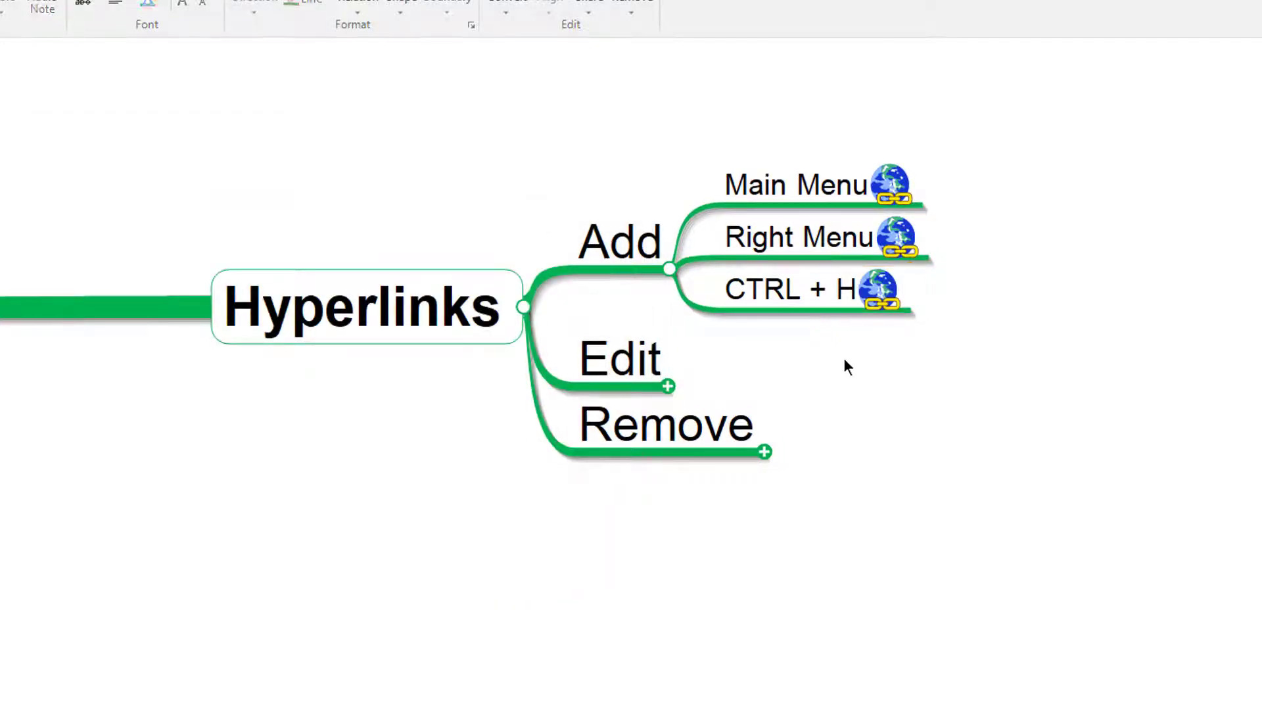
left_click_drag(947, 140, 813, 347)
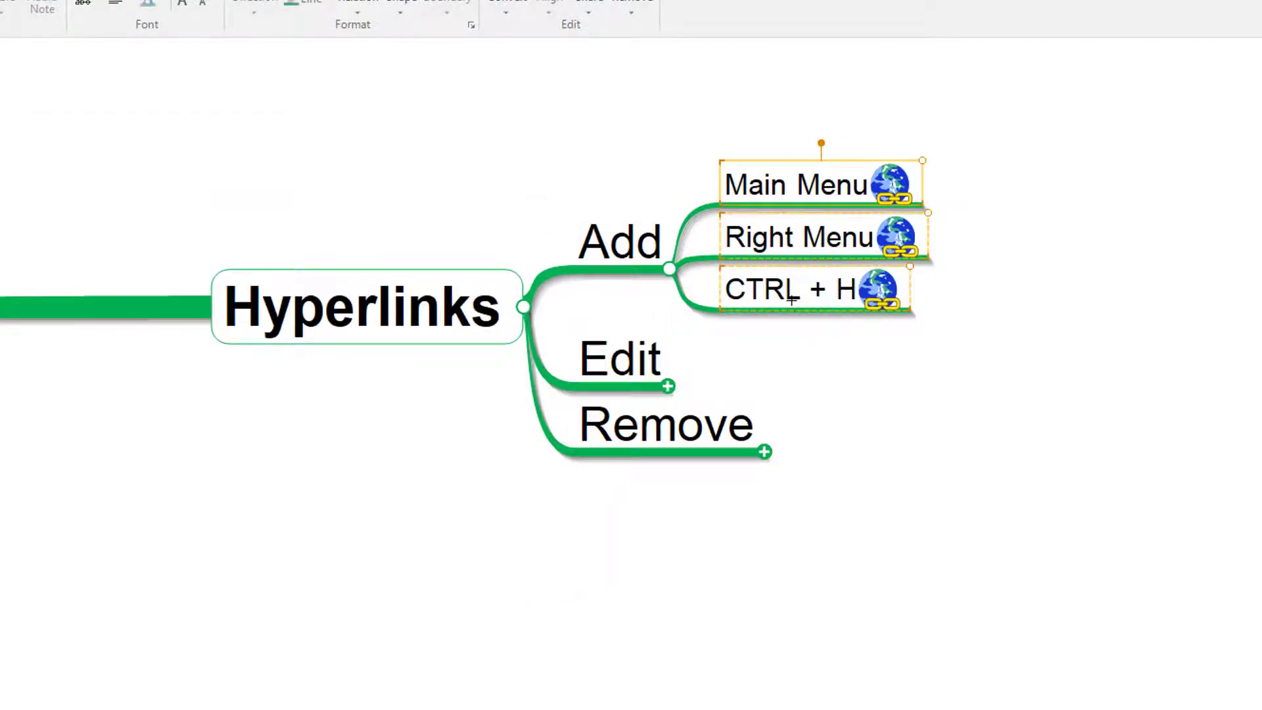
left_click(812, 349)
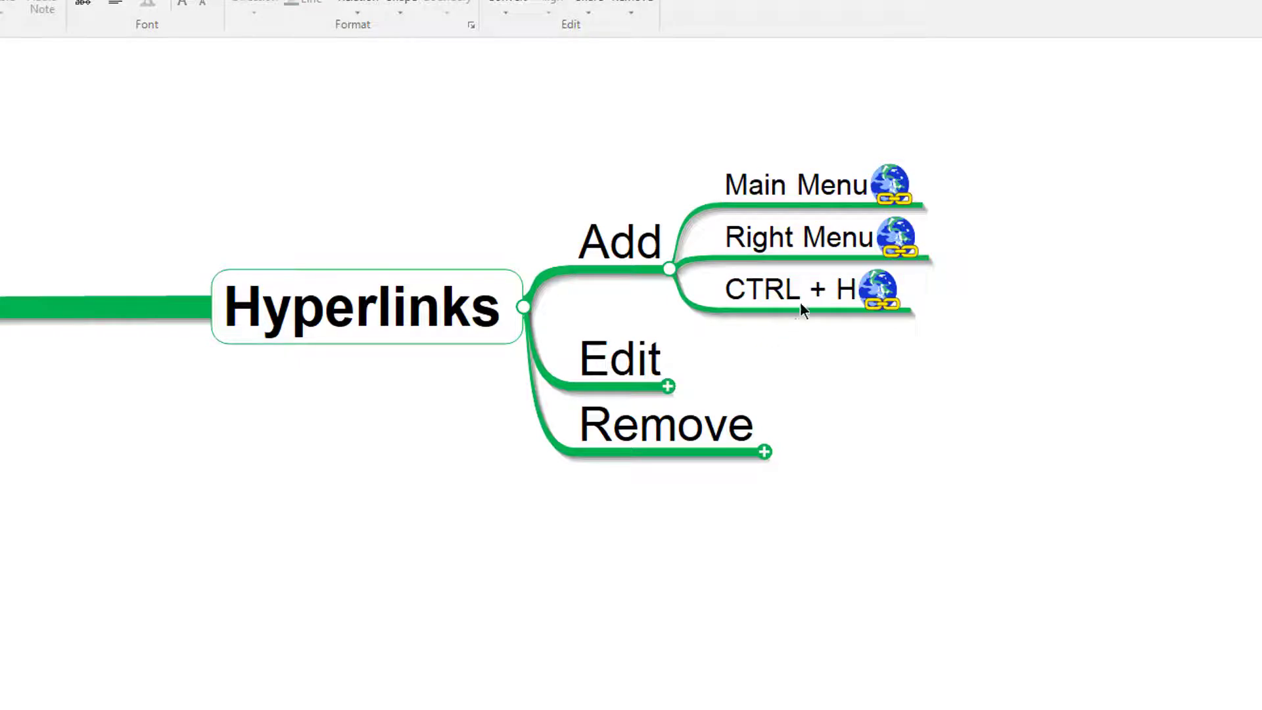
left_click(673, 384)
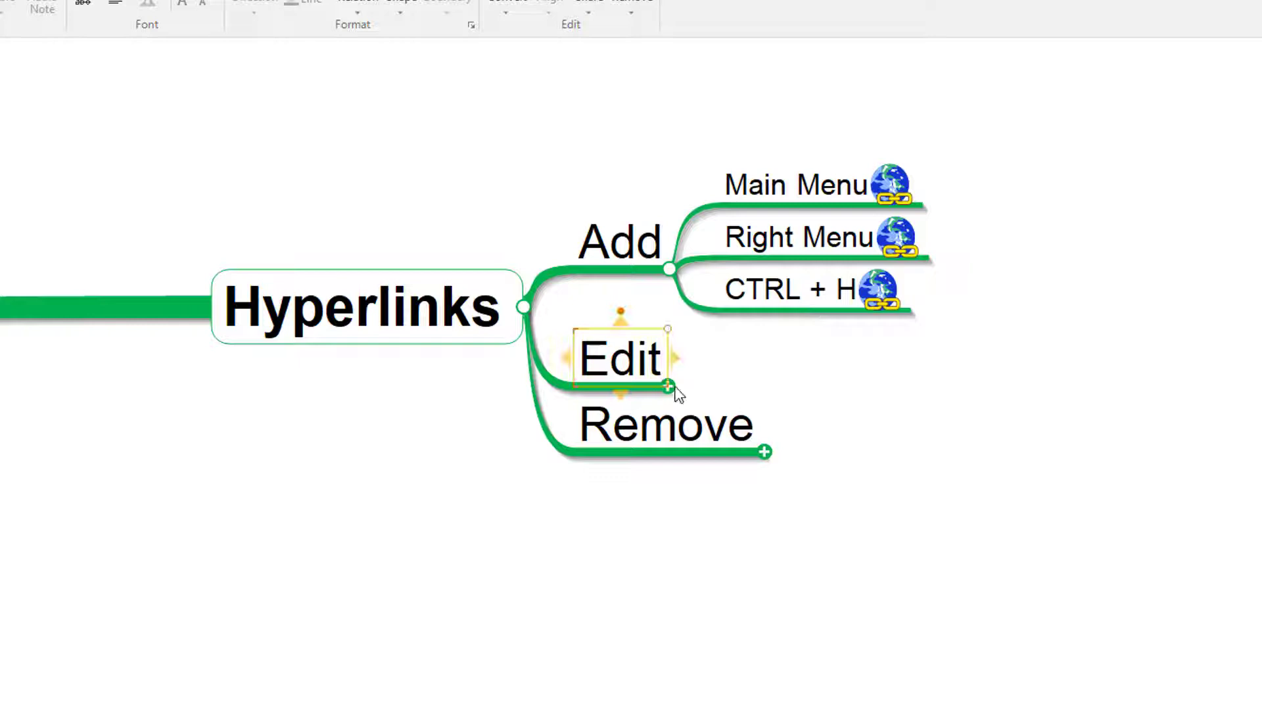
- Expand Edit, then swap CTRL + H's MindMapper.com link for Biggerplate - Mind Mapping for Business.pdf
left_click(669, 387)
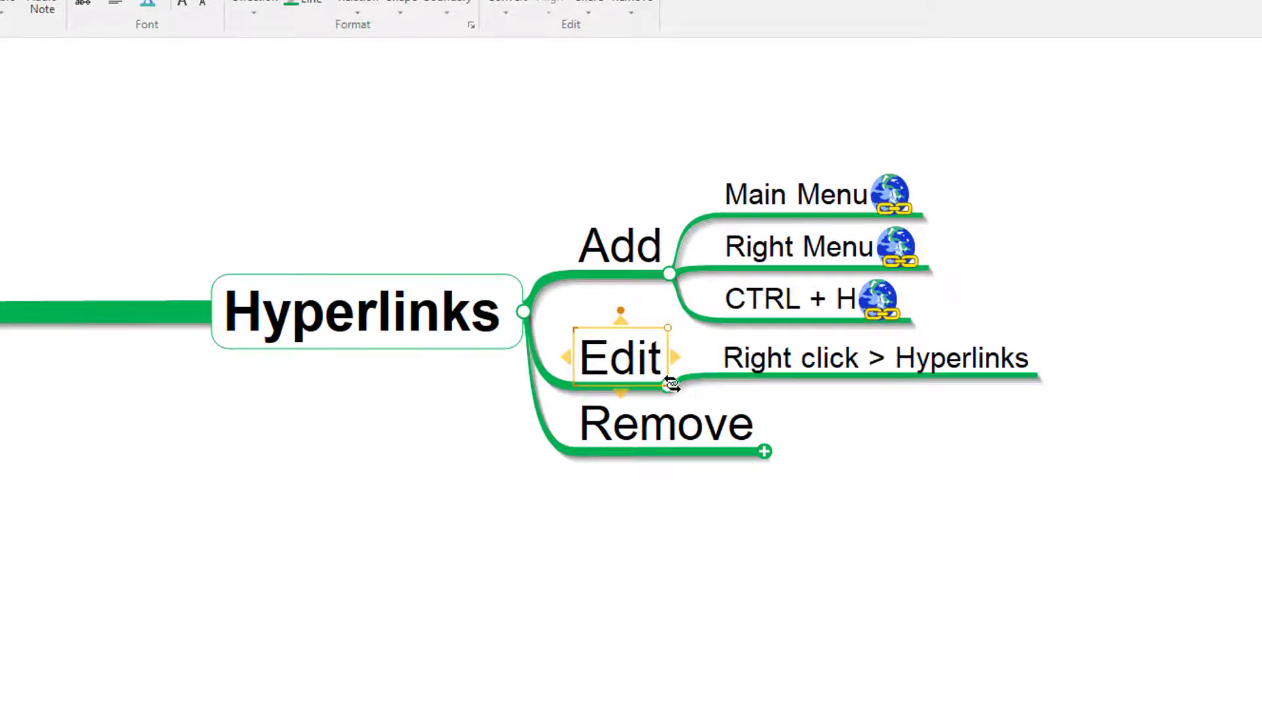
left_click(767, 365)
right_click(883, 306)
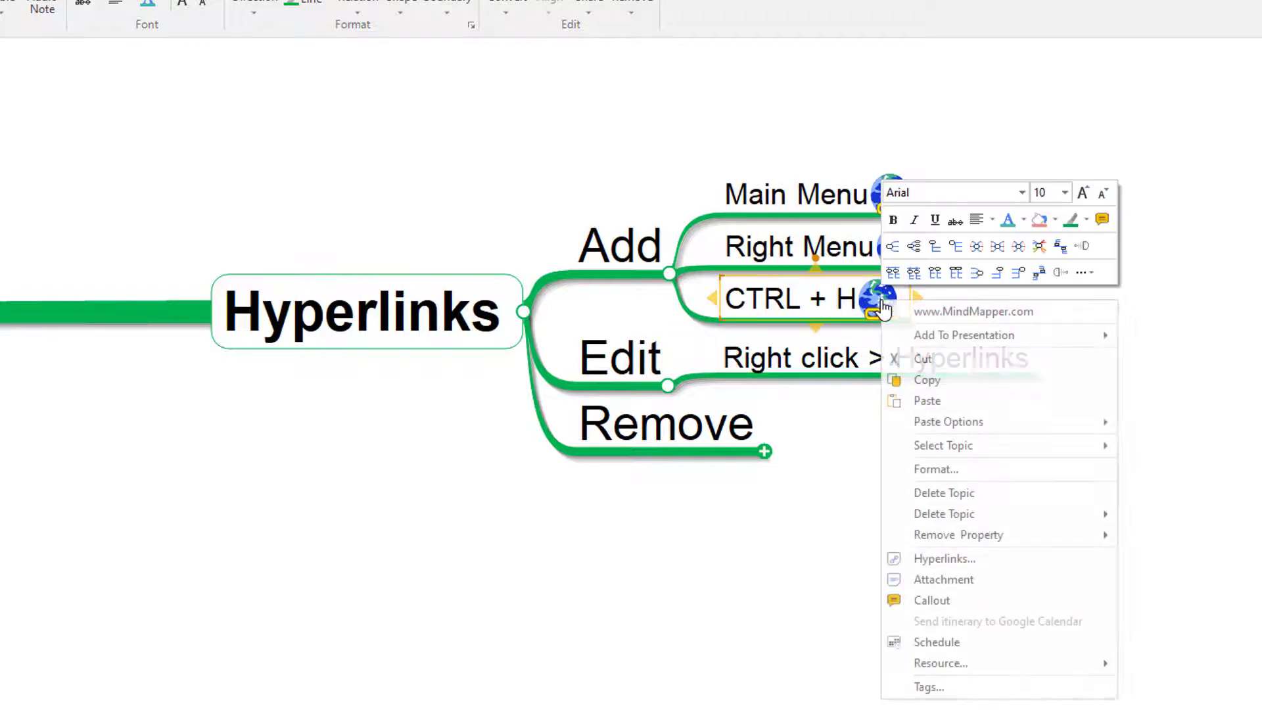
left_click(939, 558)
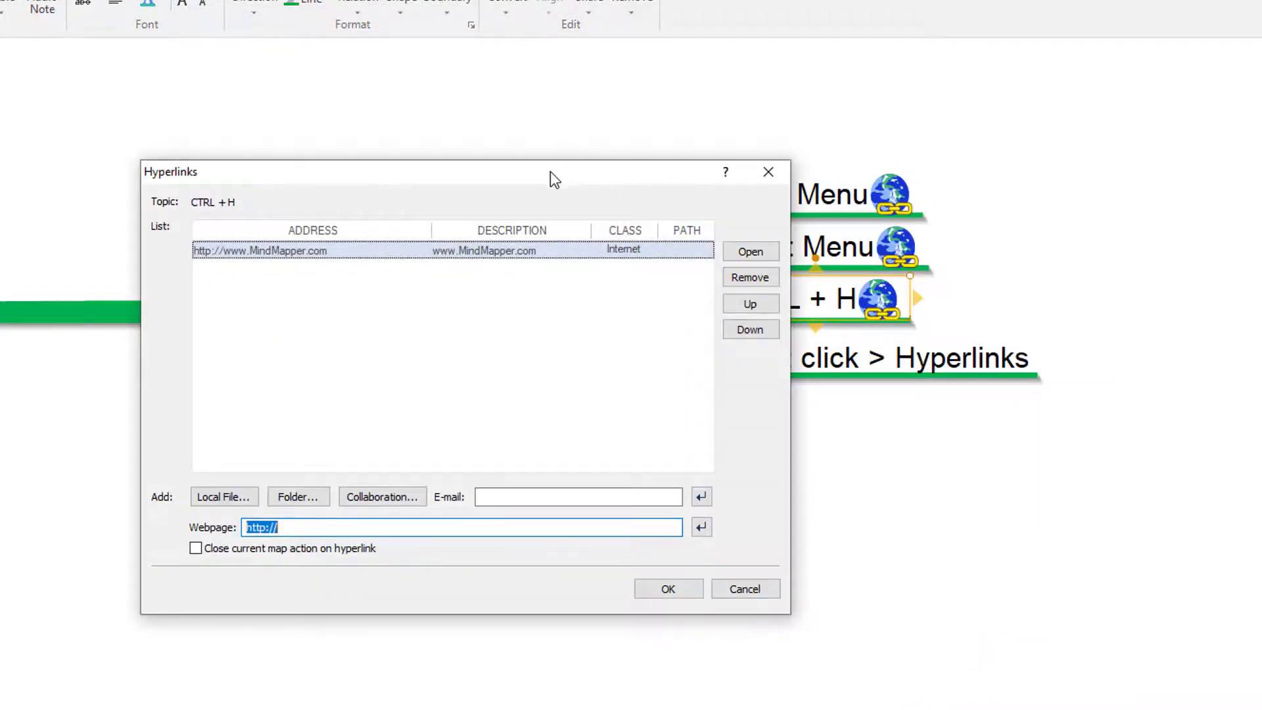
left_click_drag(550, 171, 404, 138)
left_click(595, 246)
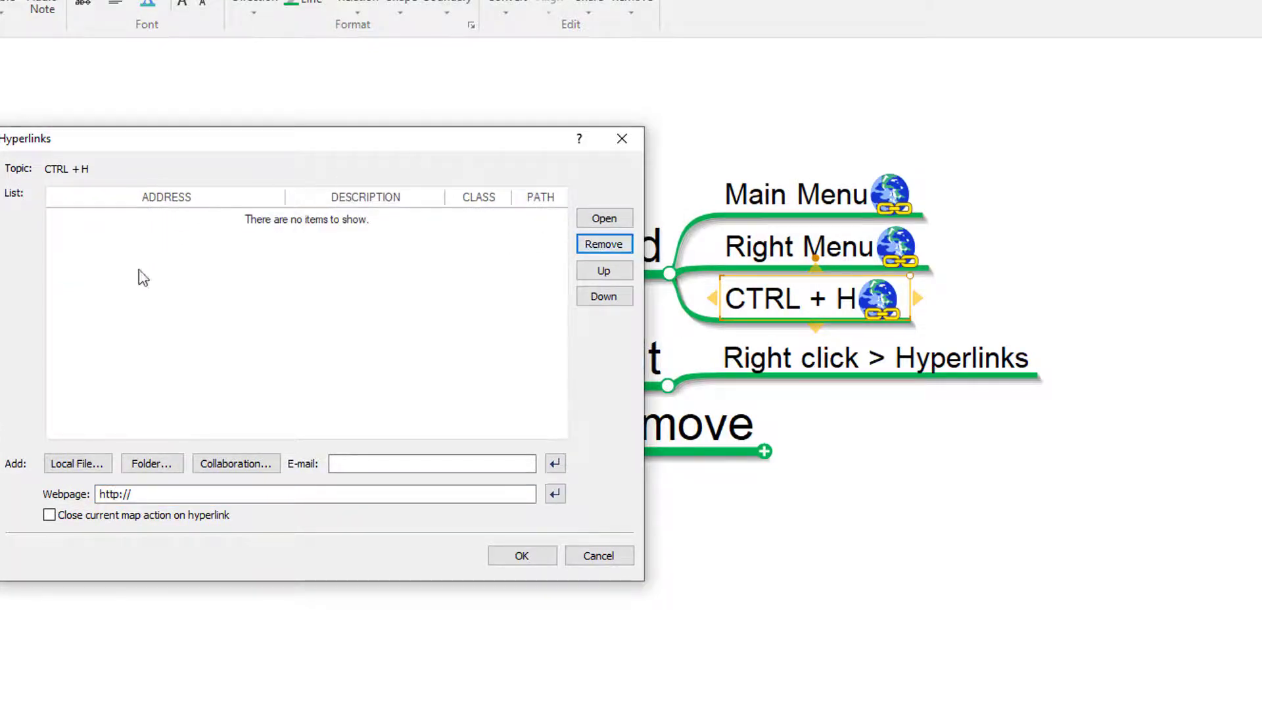
left_click(88, 459)
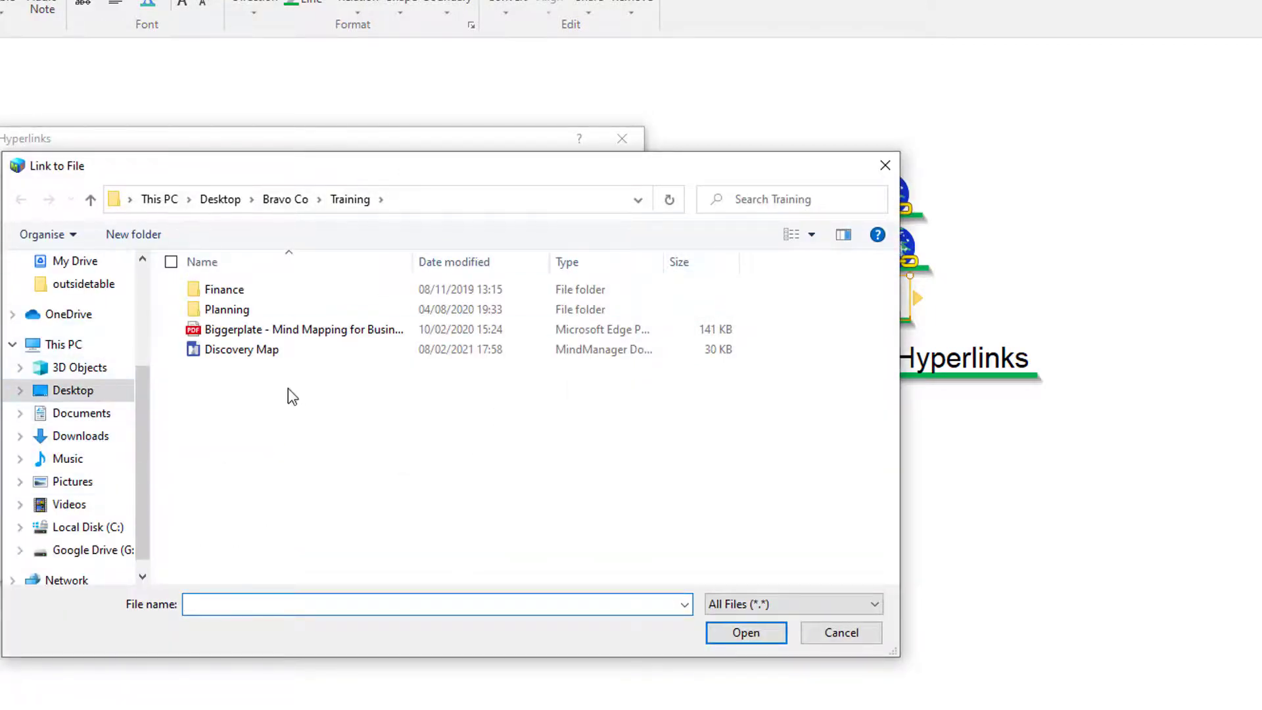
double_click(252, 331)
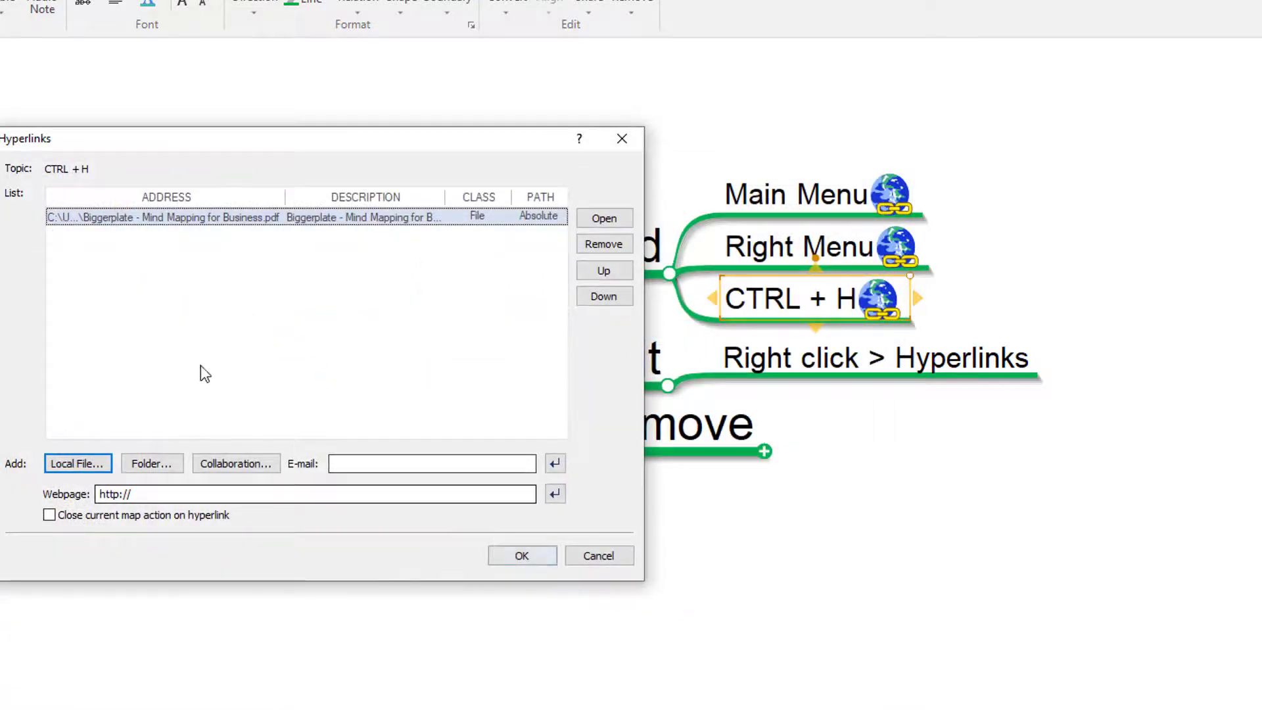
left_click(516, 555)
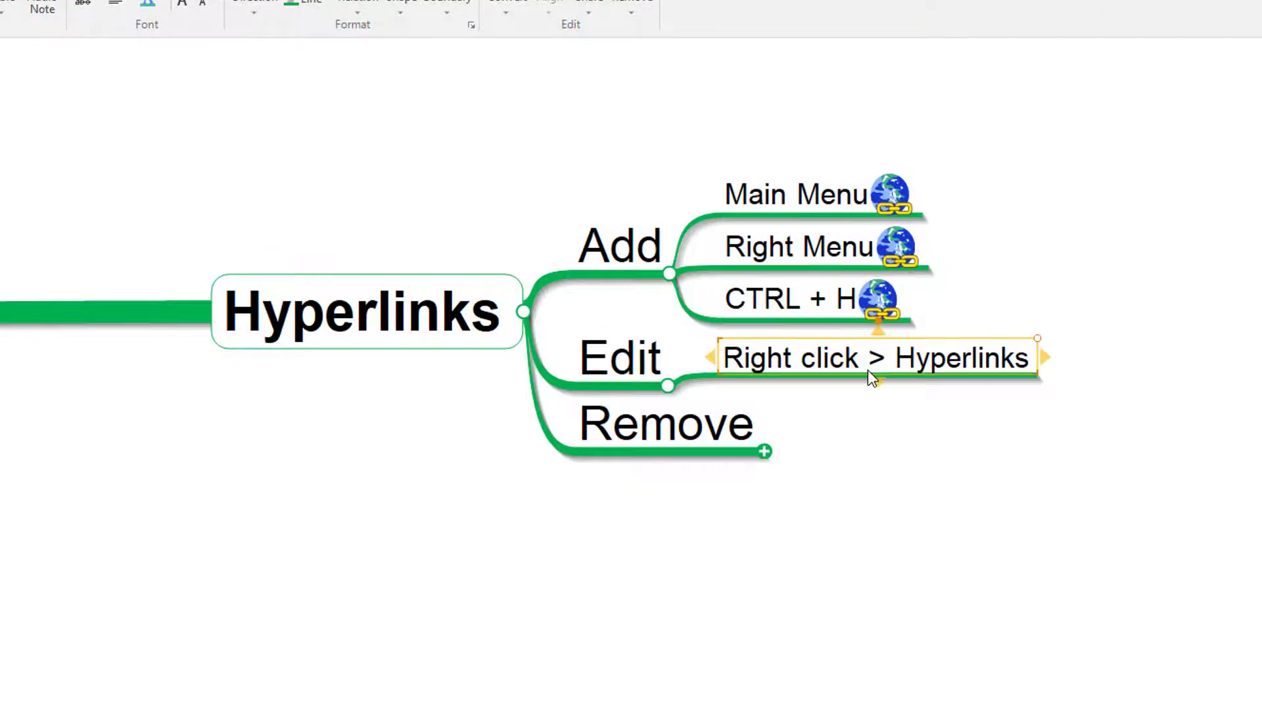
- View Right Menu's hyperlinks without changing them, then expand the Remove branch
right_click(899, 258)
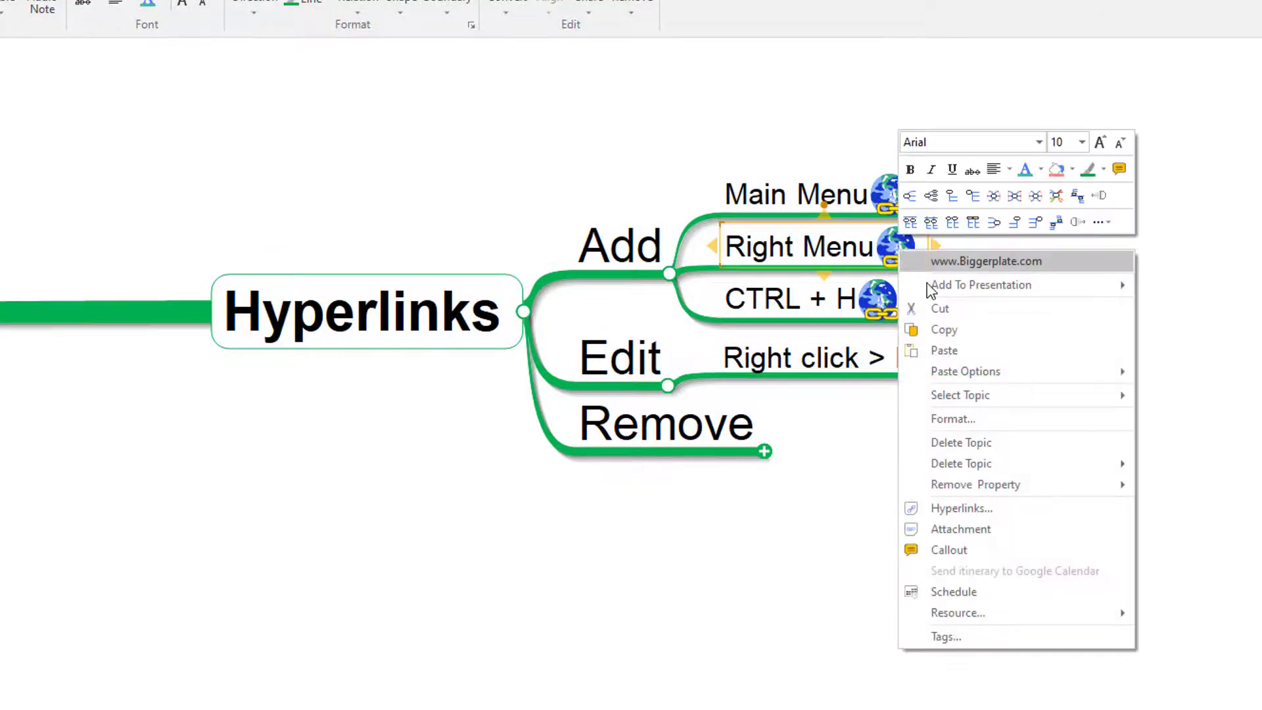
left_click(964, 513)
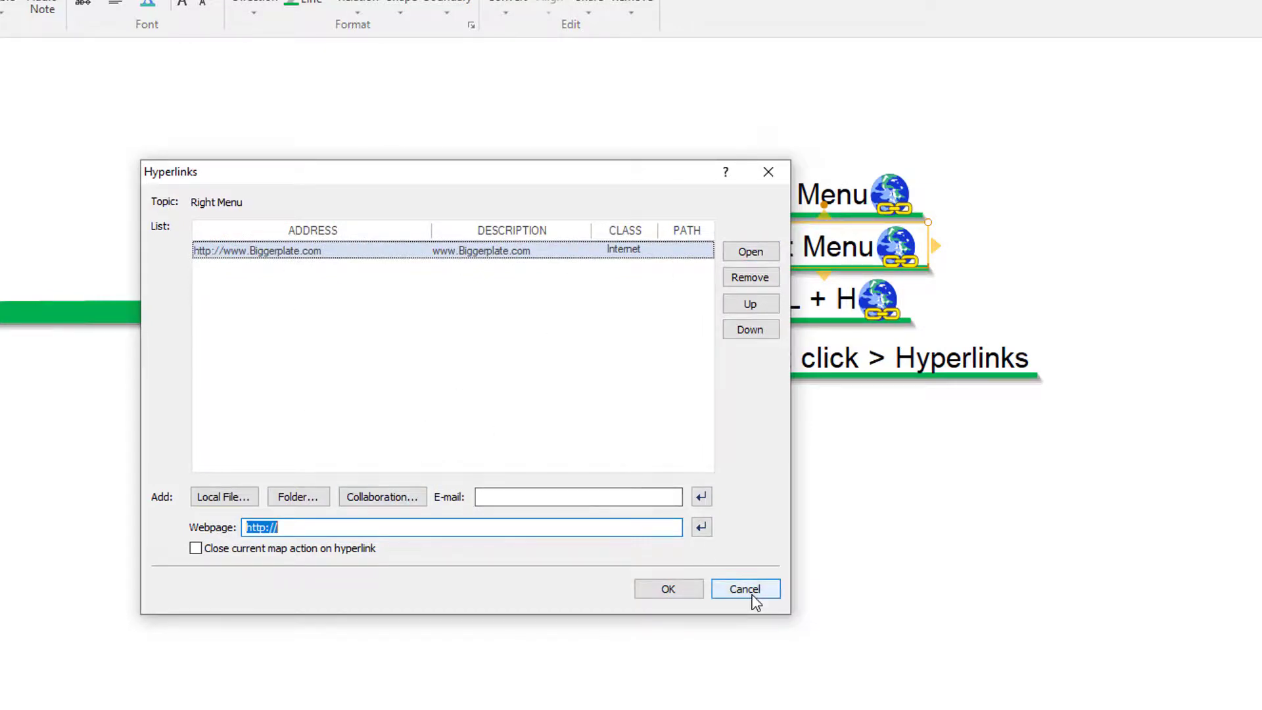
left_click(753, 597)
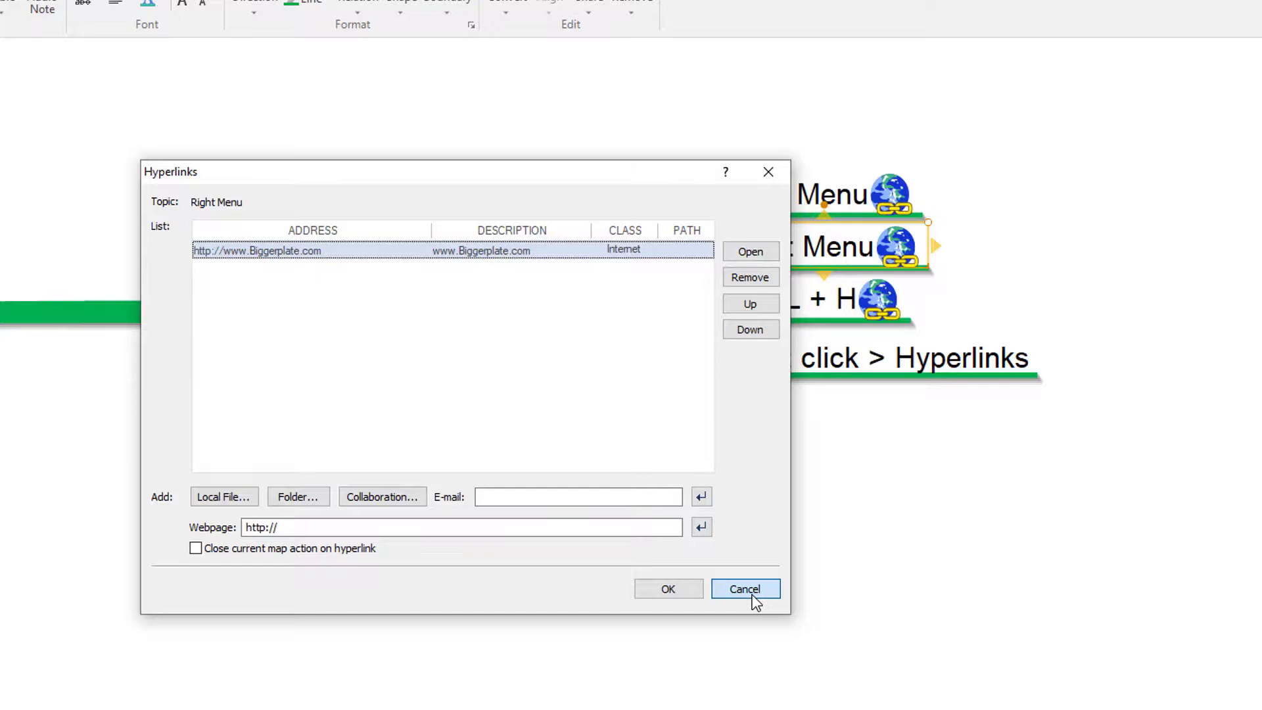
left_click(708, 433)
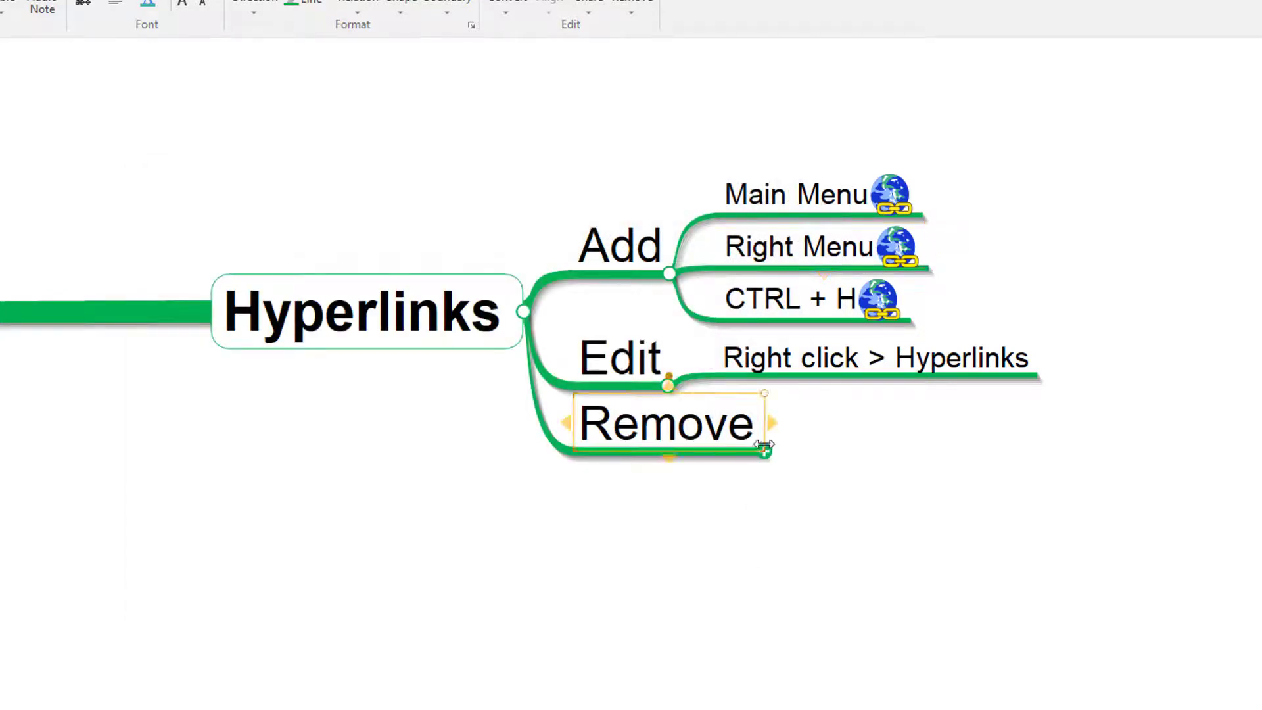
left_click(766, 452)
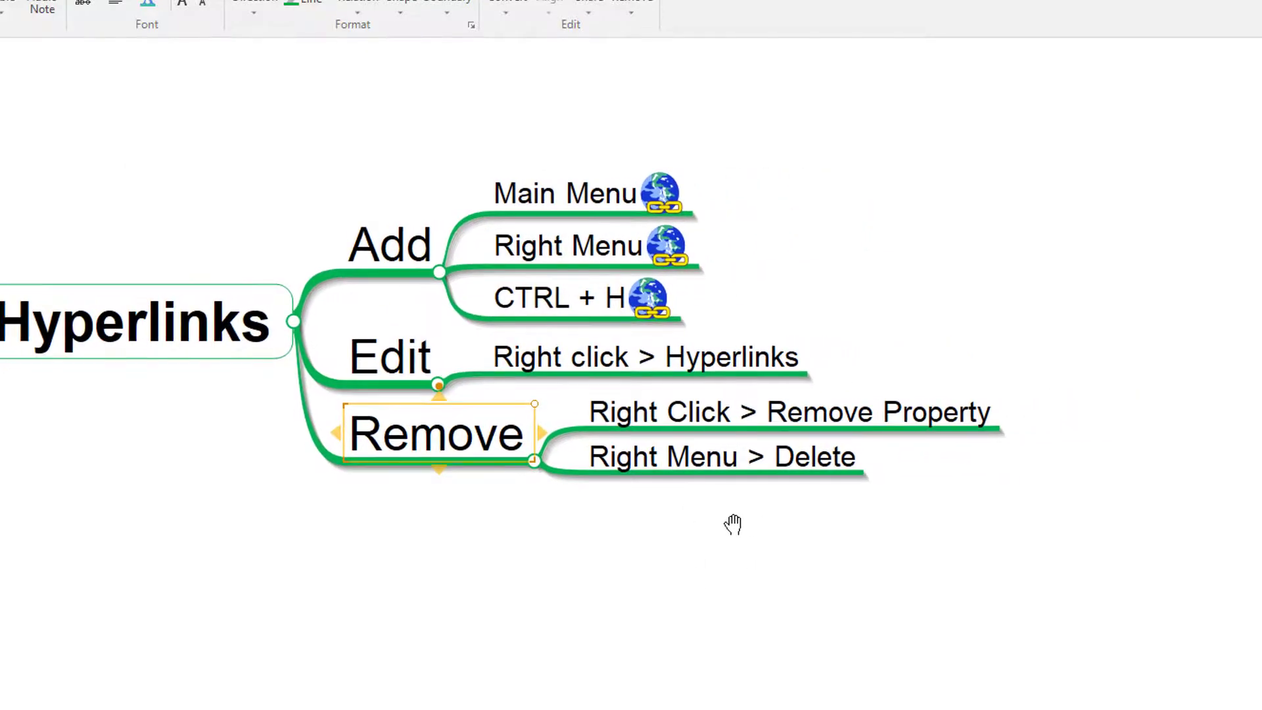
- Remove all hyperlinks from CTRL + H using Remove Property > Hyperlink(All)
right_click(651, 302)
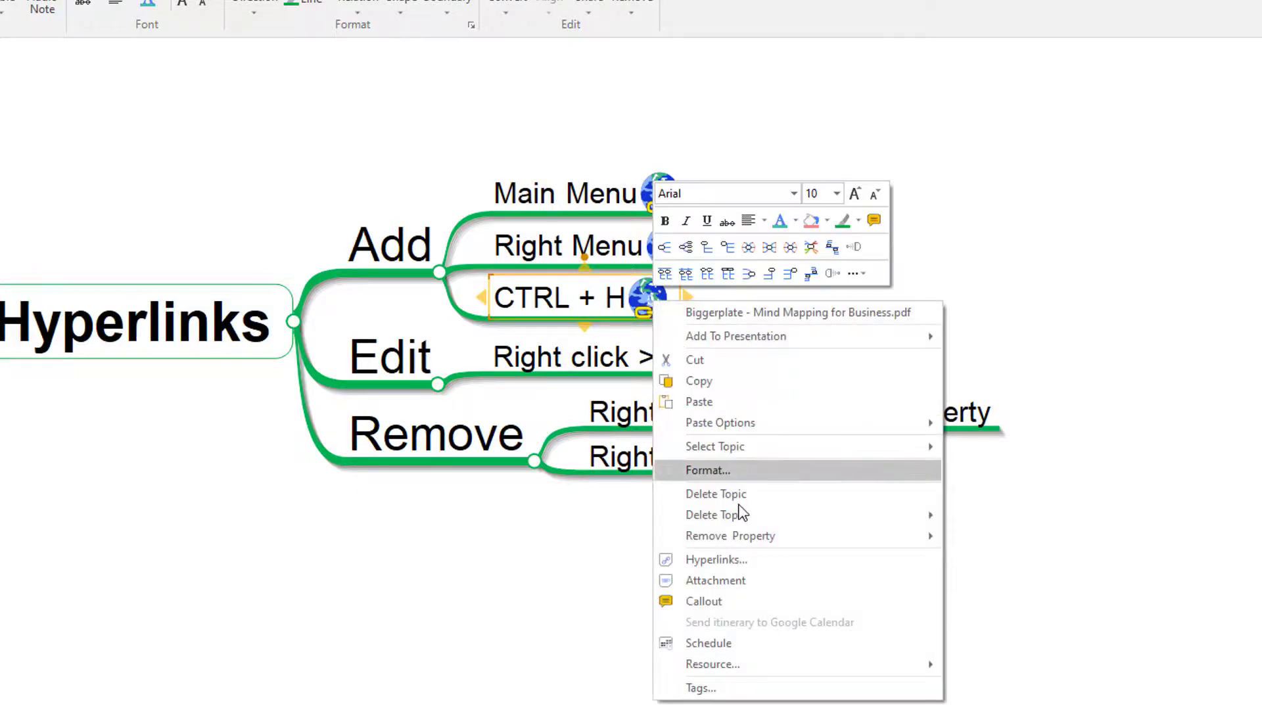
mouse_move(749, 538)
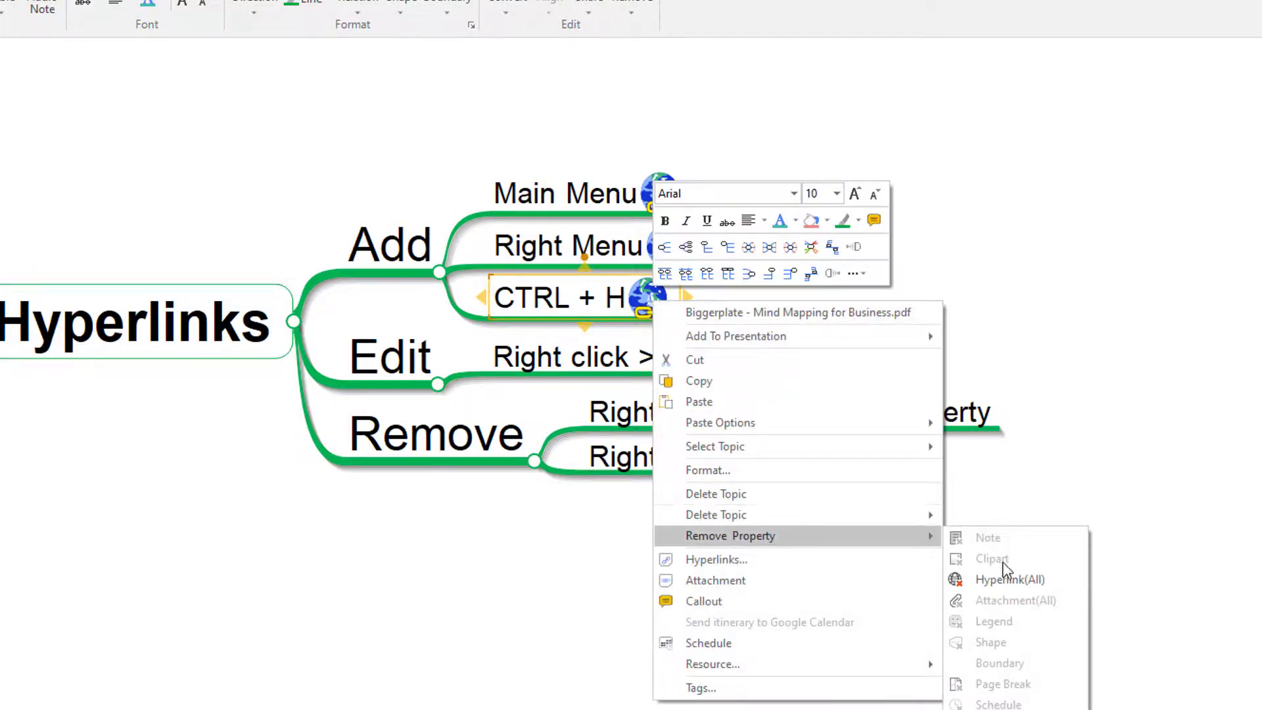
left_click(996, 580)
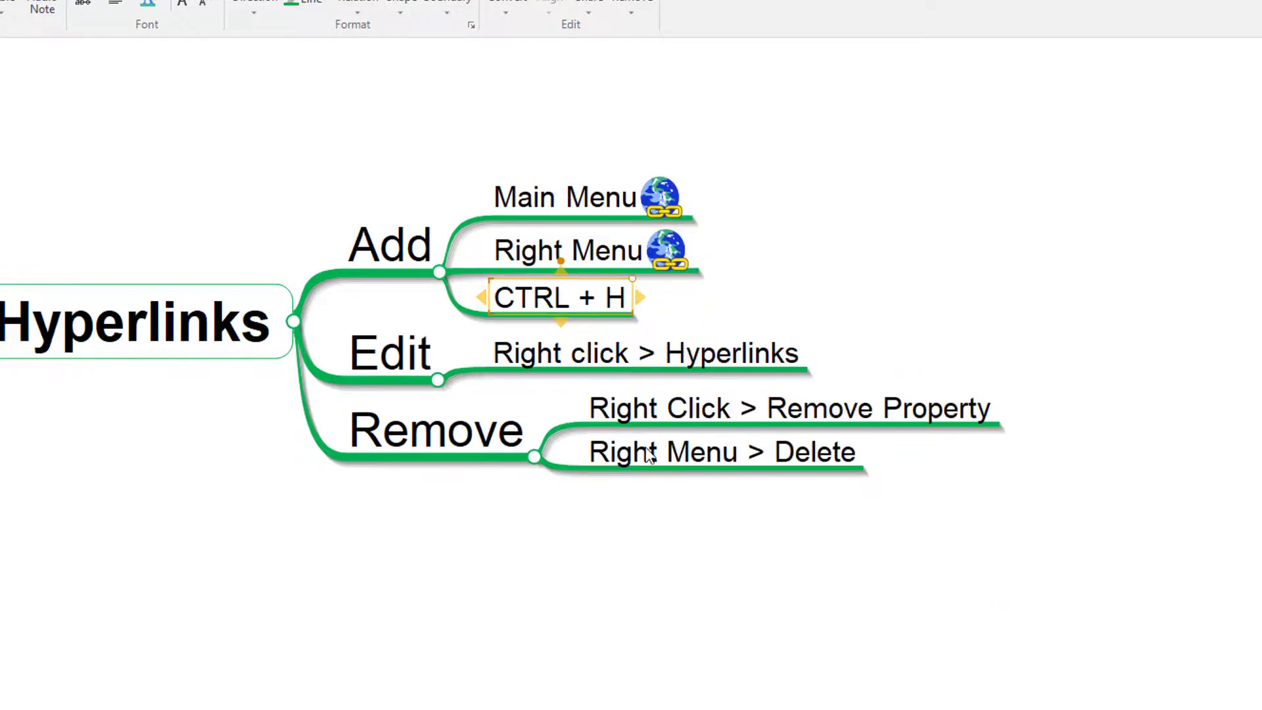
left_click(649, 454)
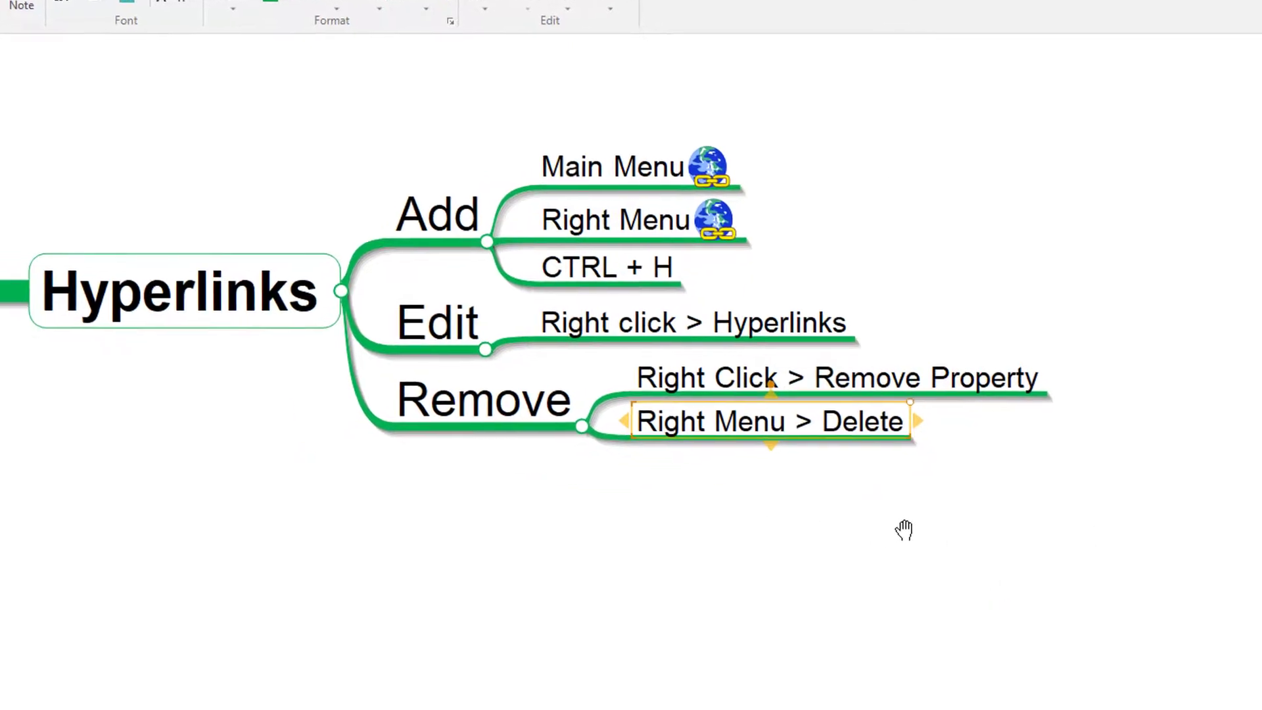
- Delete Right Menu's Biggerplate link from the Hyperlink side panel
left_click(656, 212)
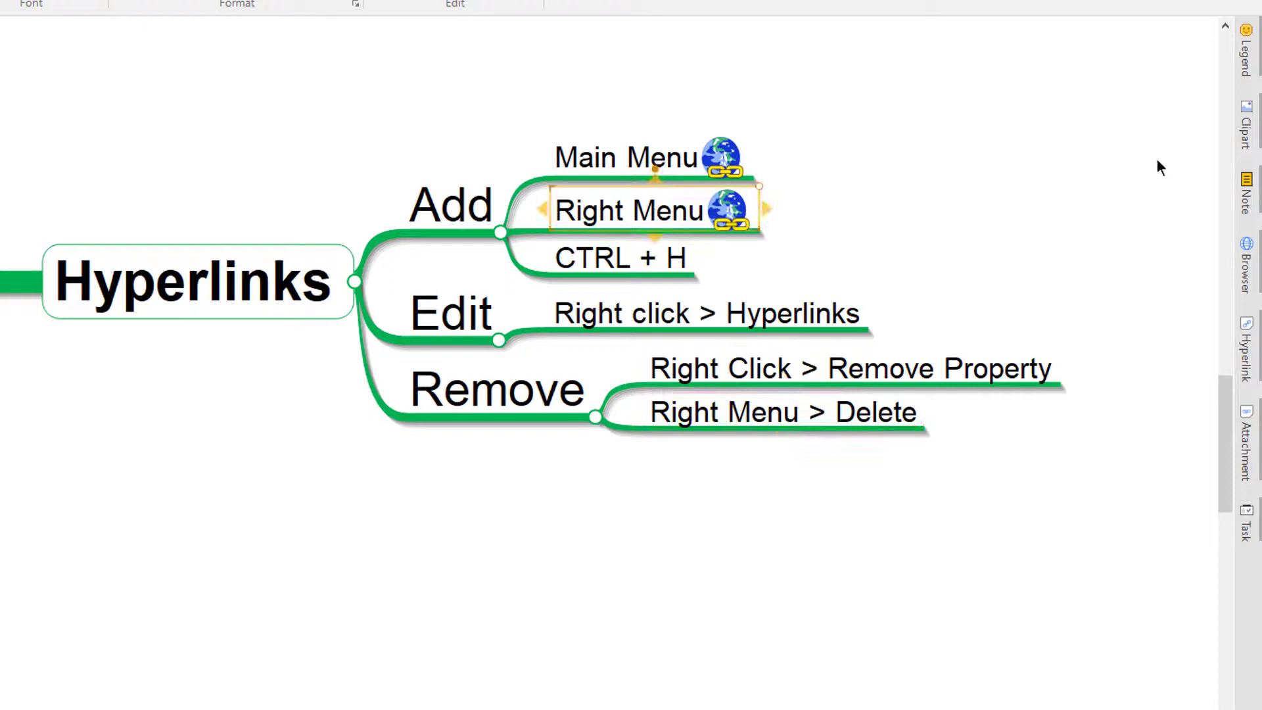
left_click(1244, 355)
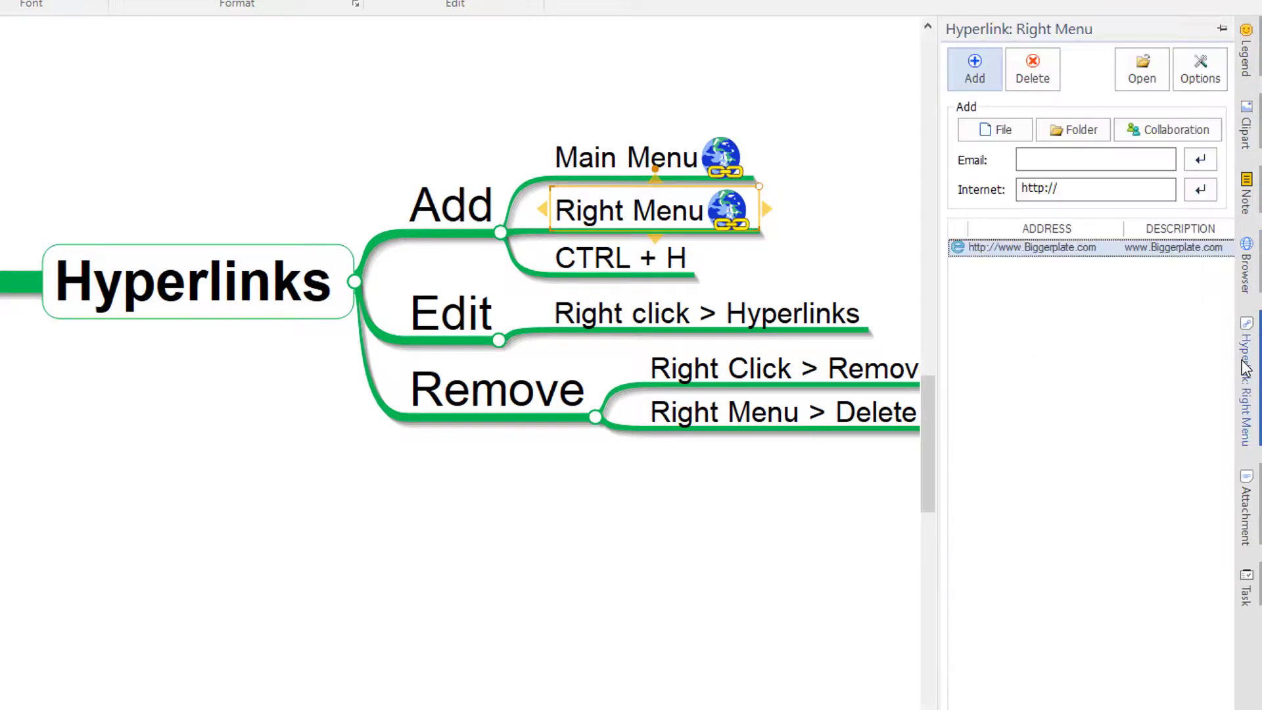
left_click(1038, 72)
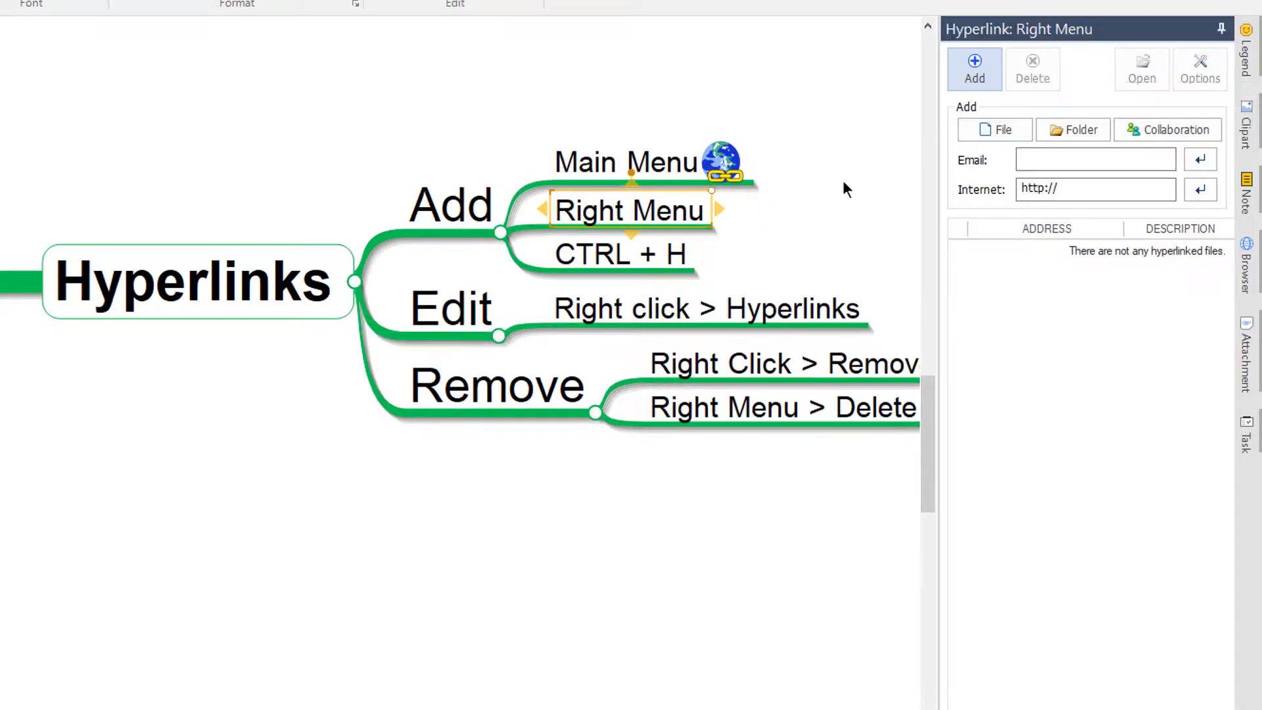
left_click(619, 164)
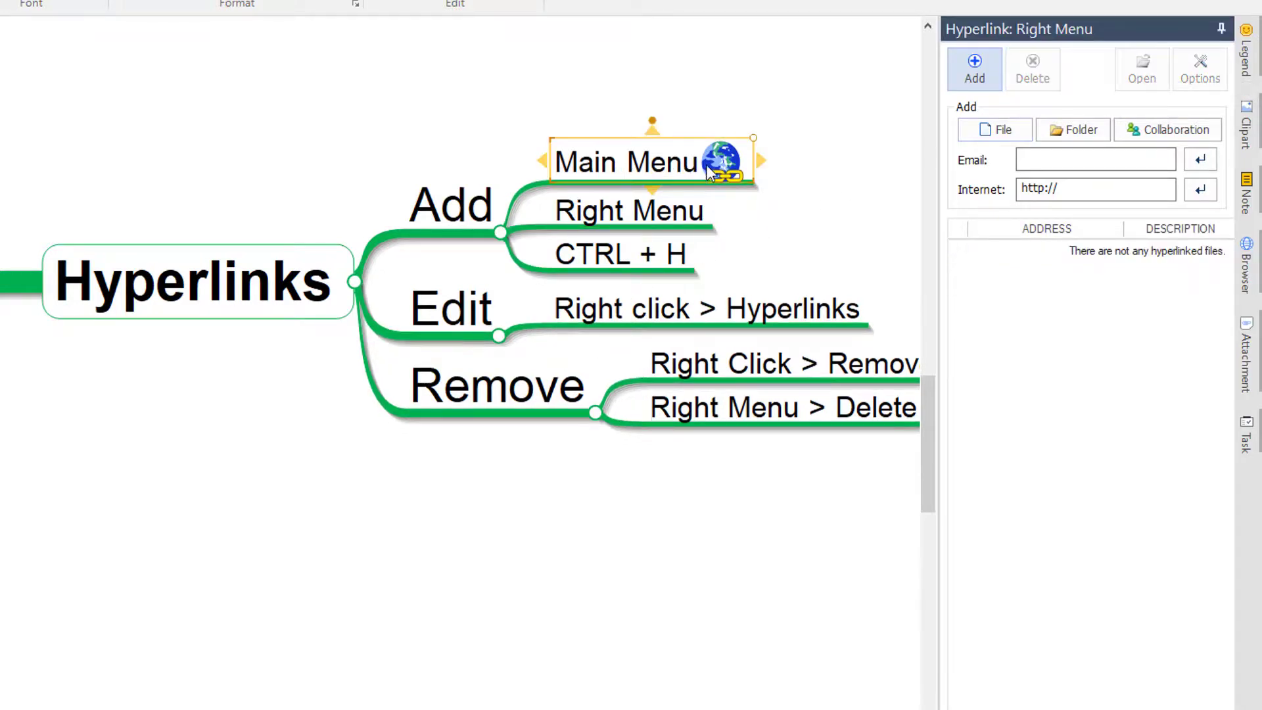
- Close the side panel and remove Main Menu's Biggerplate link through its Hyperlinks... list
left_click(1222, 29)
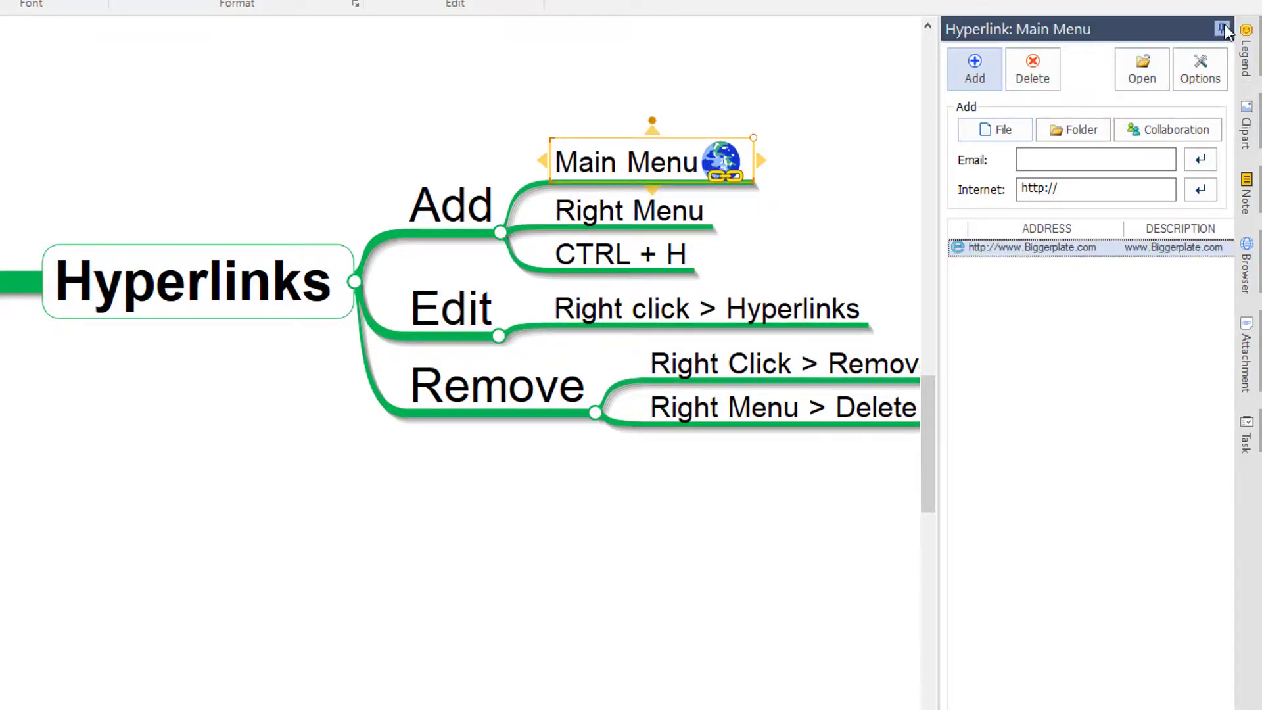
right_click(716, 171)
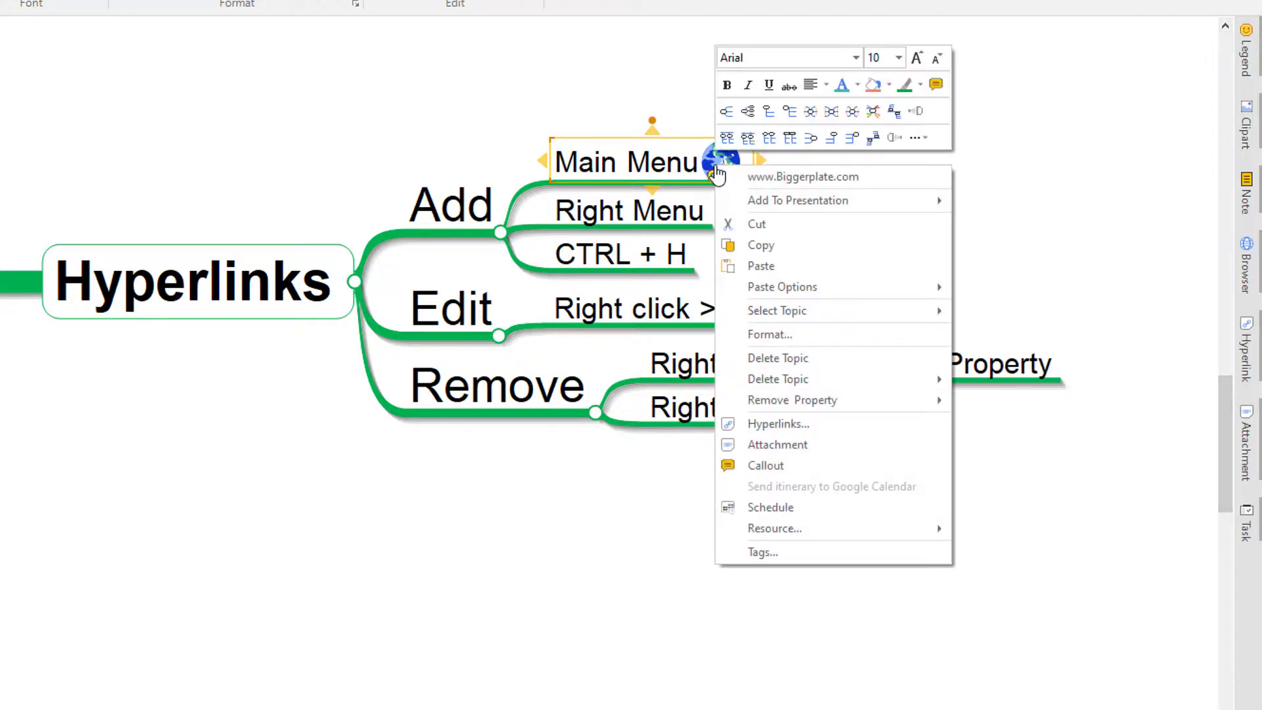
left_click(767, 423)
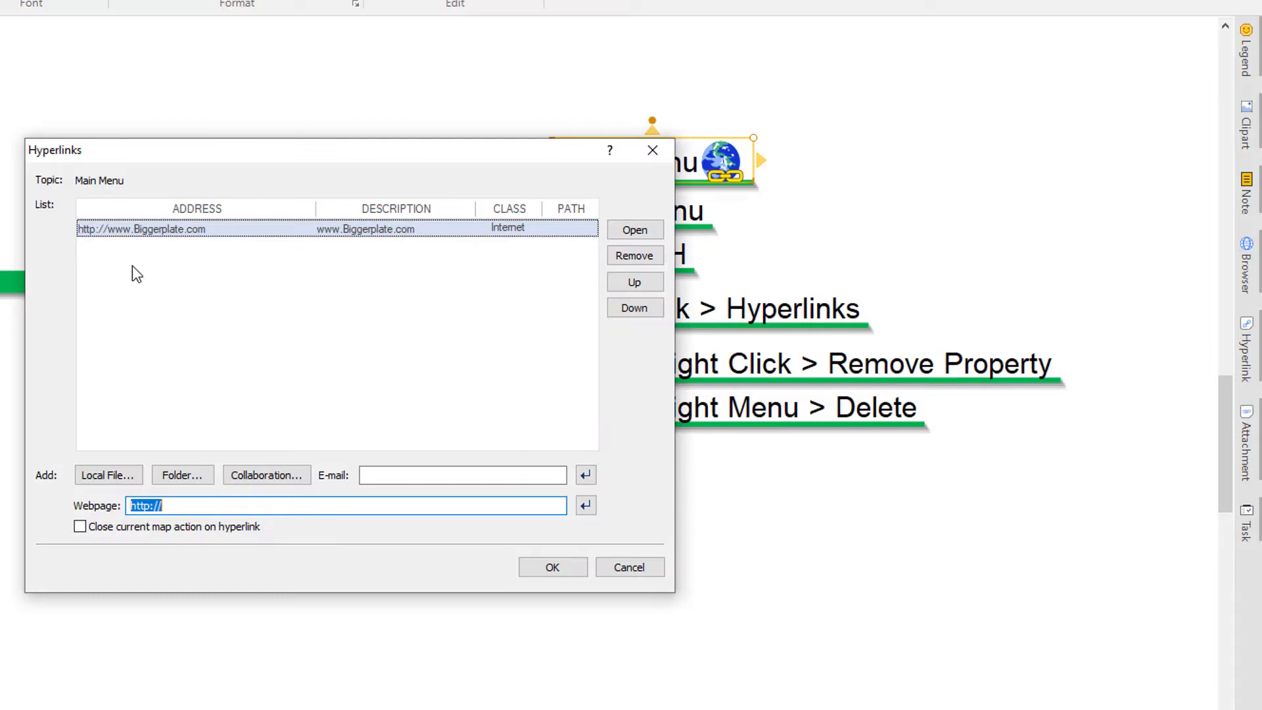
left_click_drag(304, 149, 143, 114)
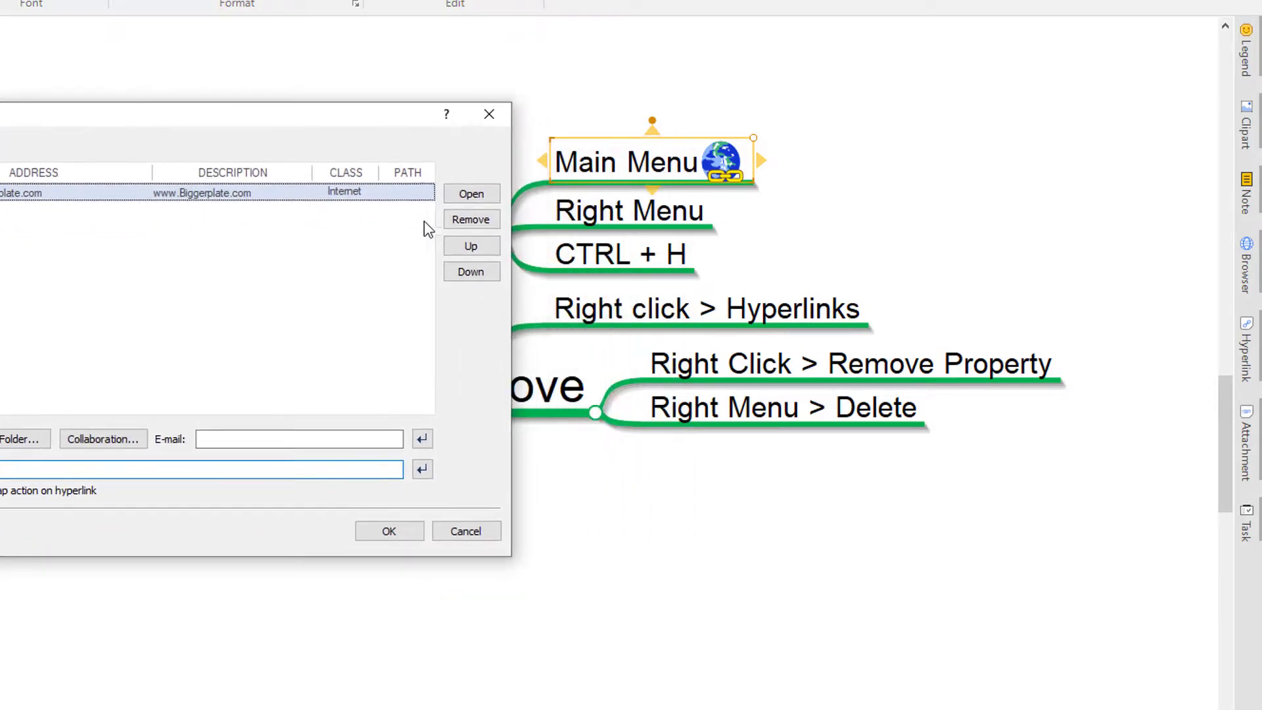
left_click(472, 220)
left_click(389, 532)
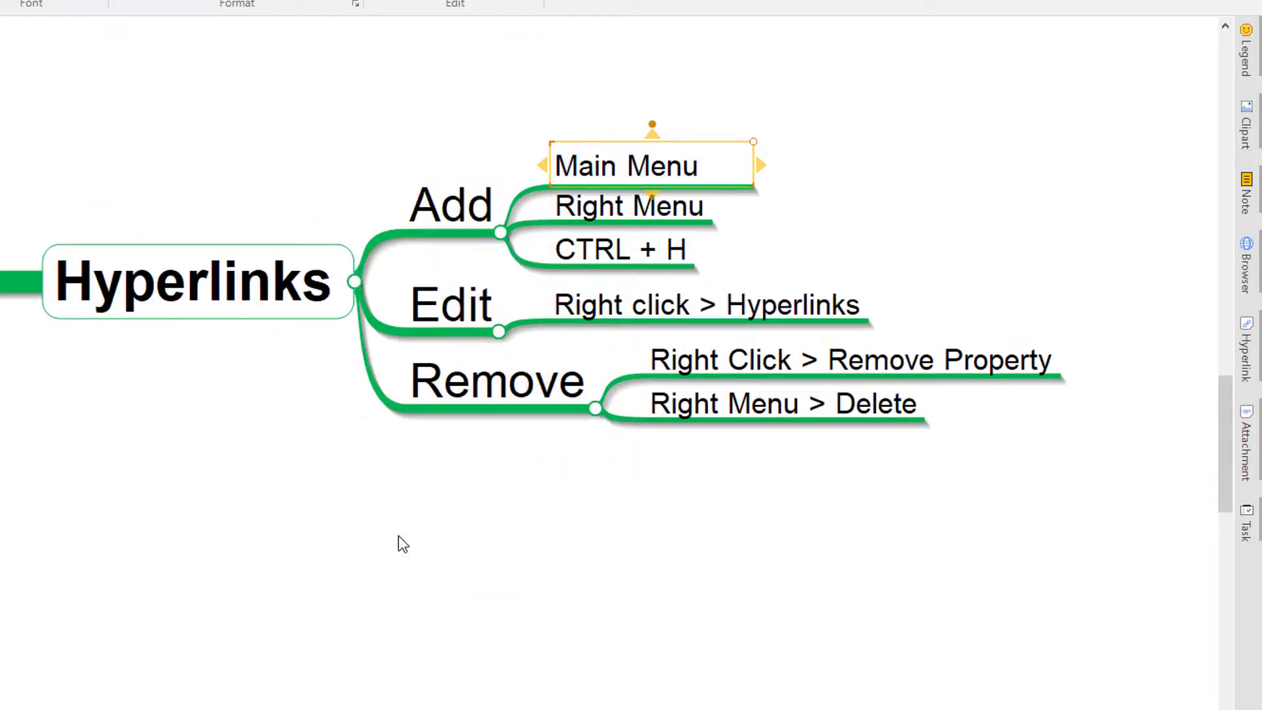
left_click(794, 497)
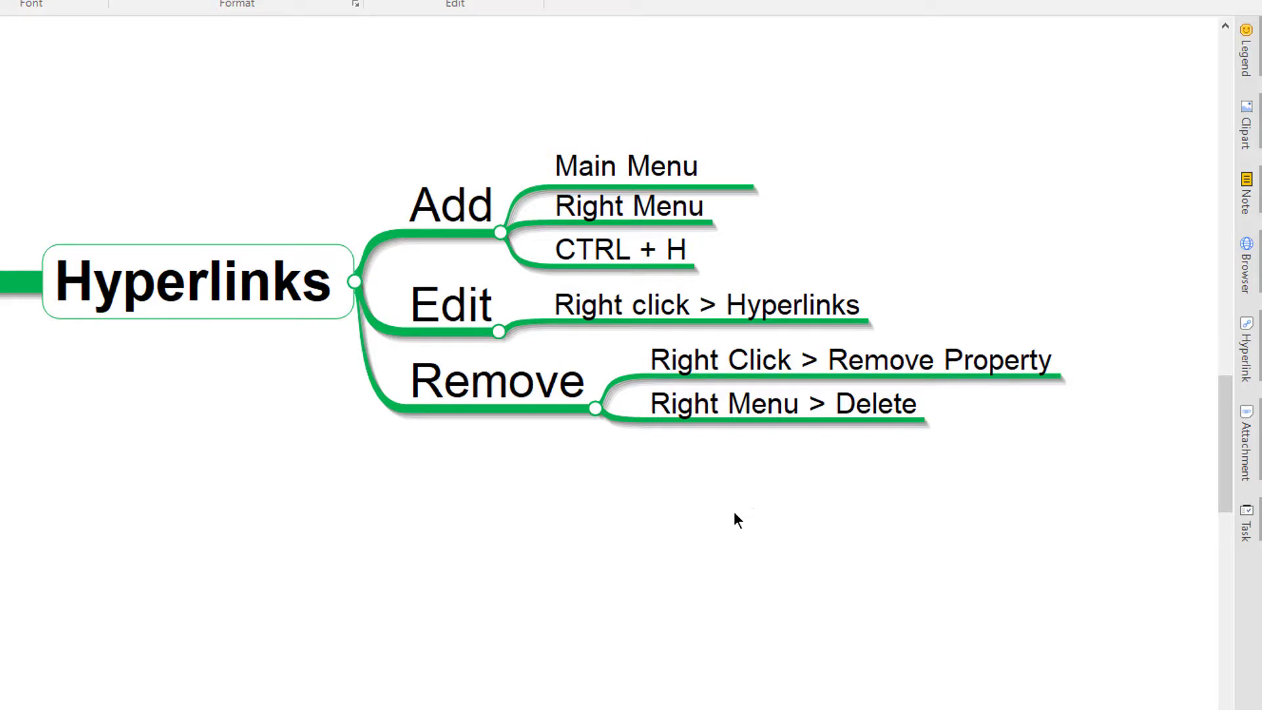